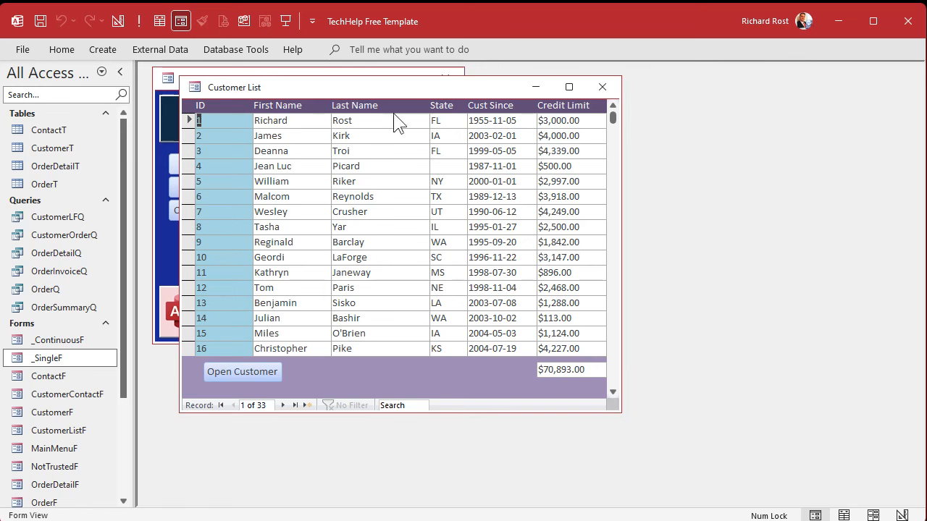
- Review the first customer's orders from the Customer List and close the order and customer forms
double_click(229, 121)
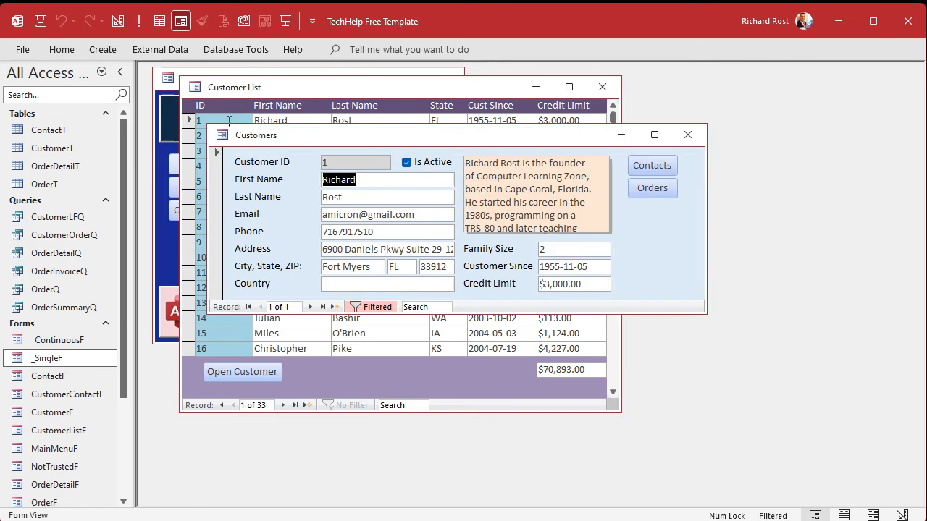
left_click(661, 187)
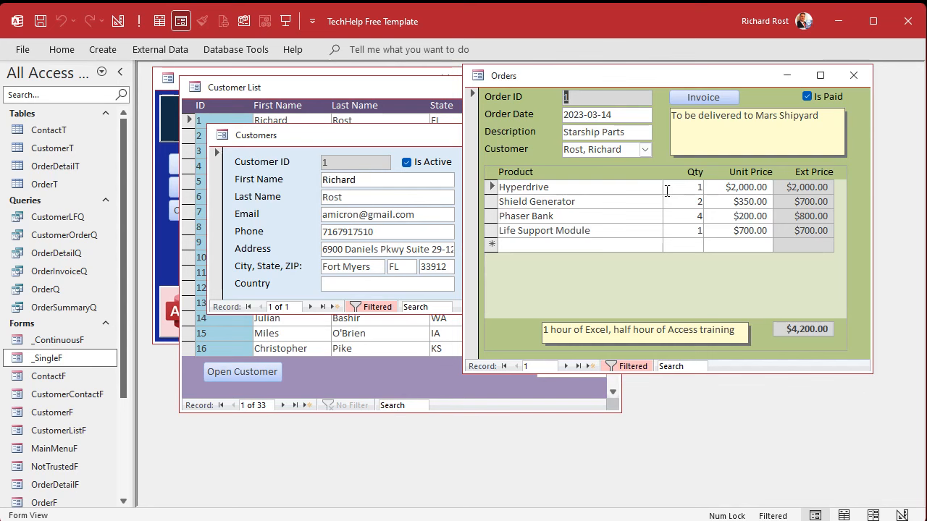
left_click(566, 367)
left_click(853, 75)
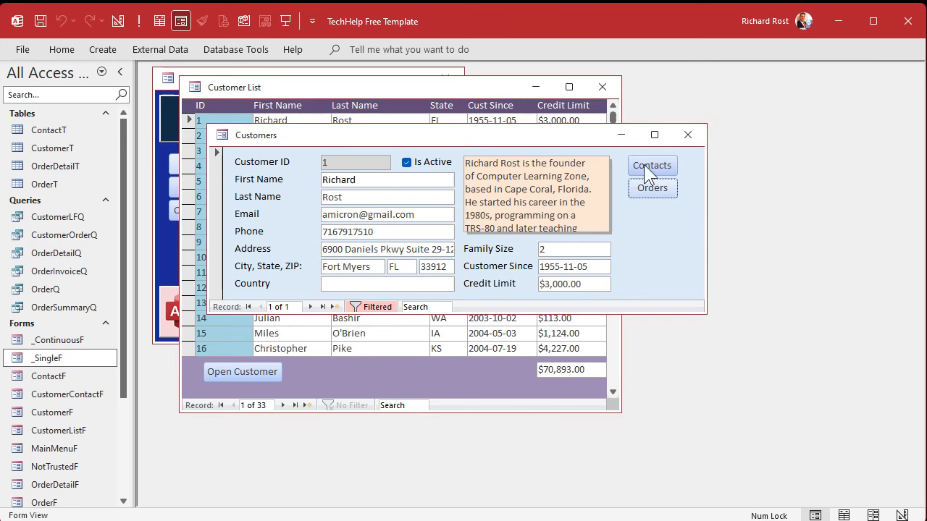
left_click(693, 135)
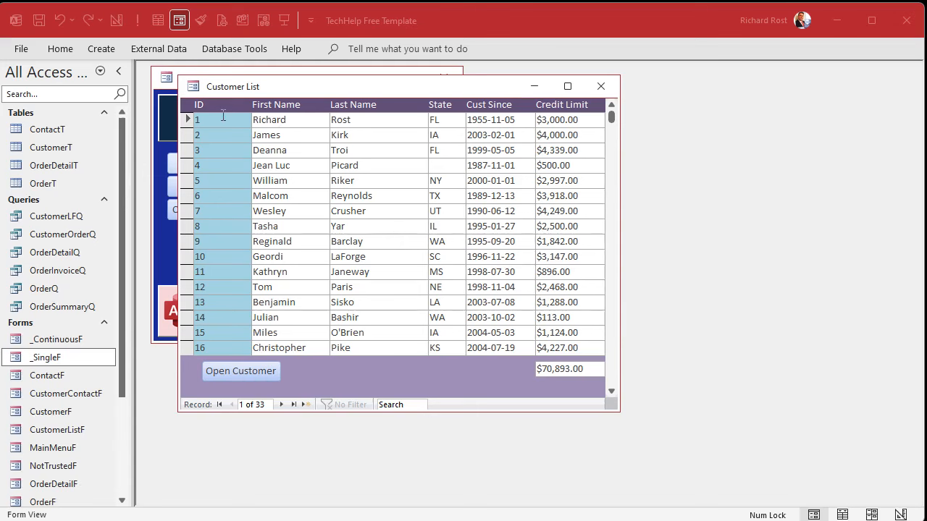
- Reopen the first customer's record from the Customer List and close both forms
double_click(223, 117)
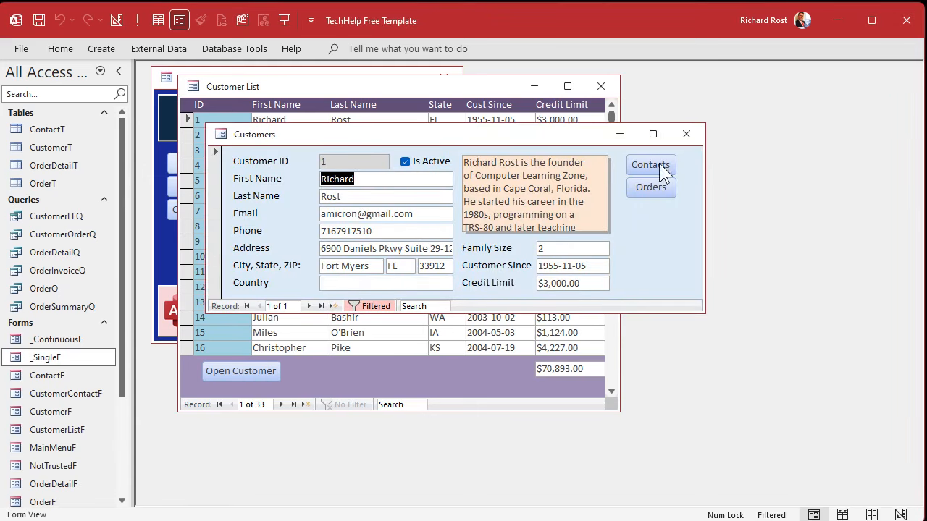
left_click(686, 134)
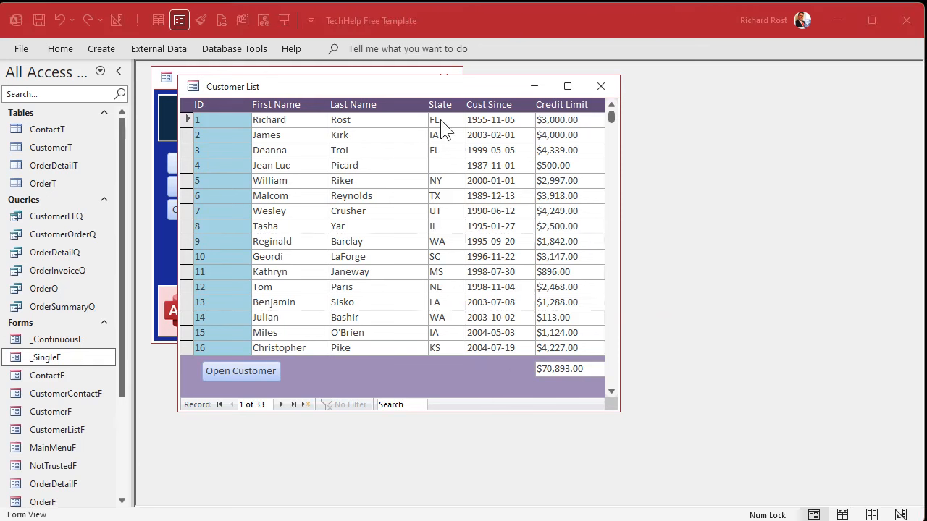
left_click(600, 86)
- Examine the OrderSummaryQ query's OrderTotal and CustomerID columns and the first customer's two orders, and close the query
left_click(66, 307)
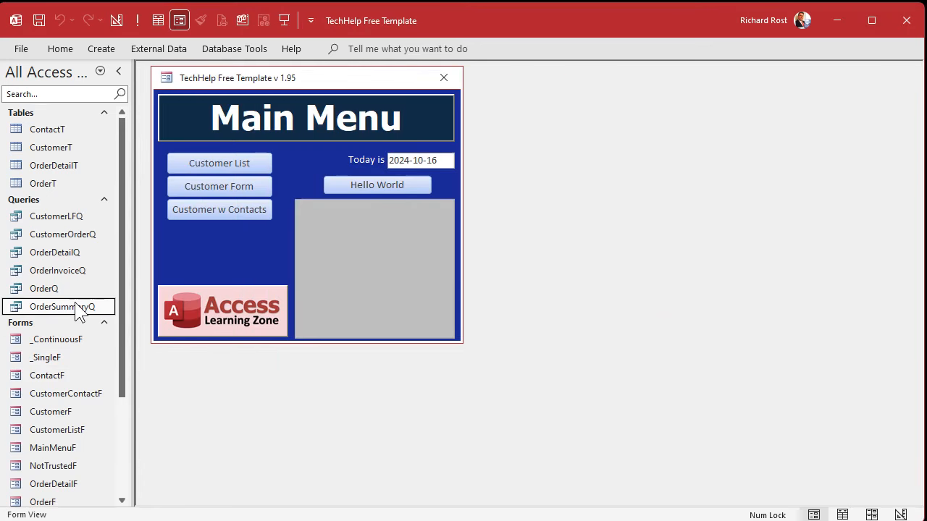
double_click(80, 308)
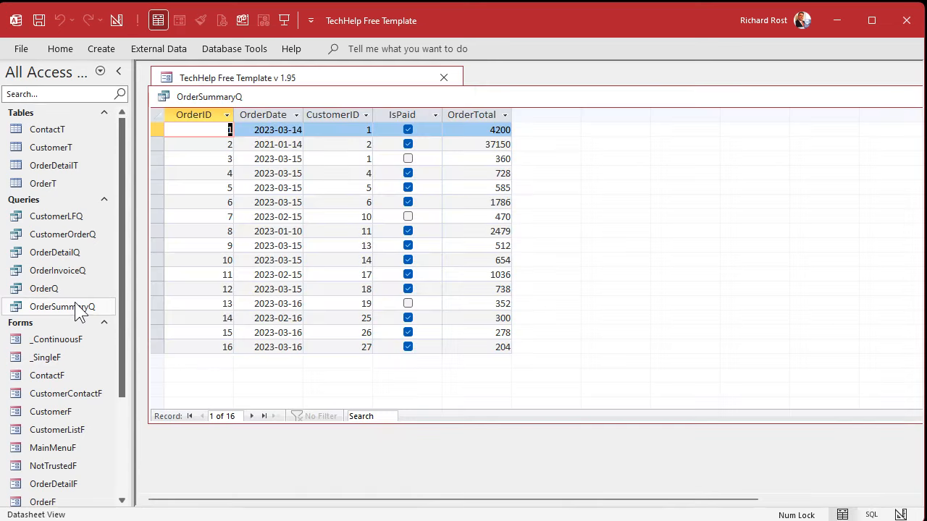
left_click(467, 114)
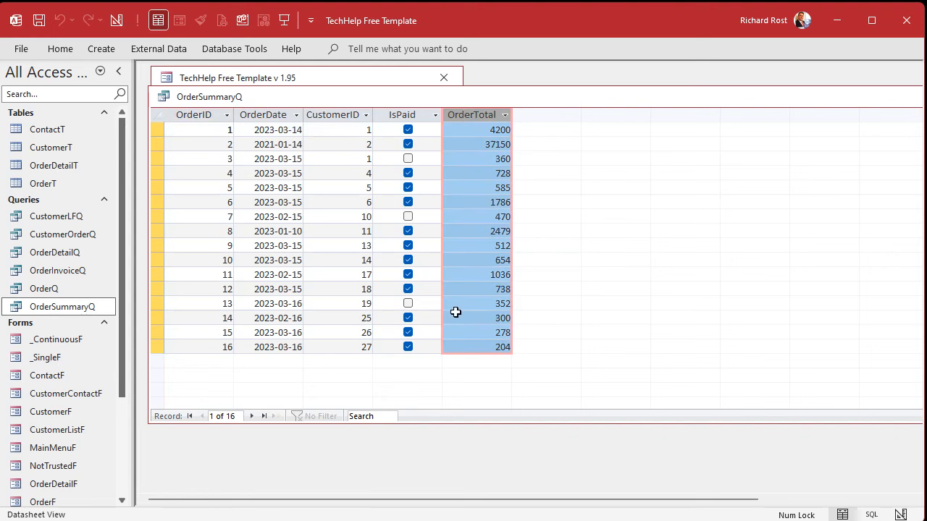
left_click(157, 128)
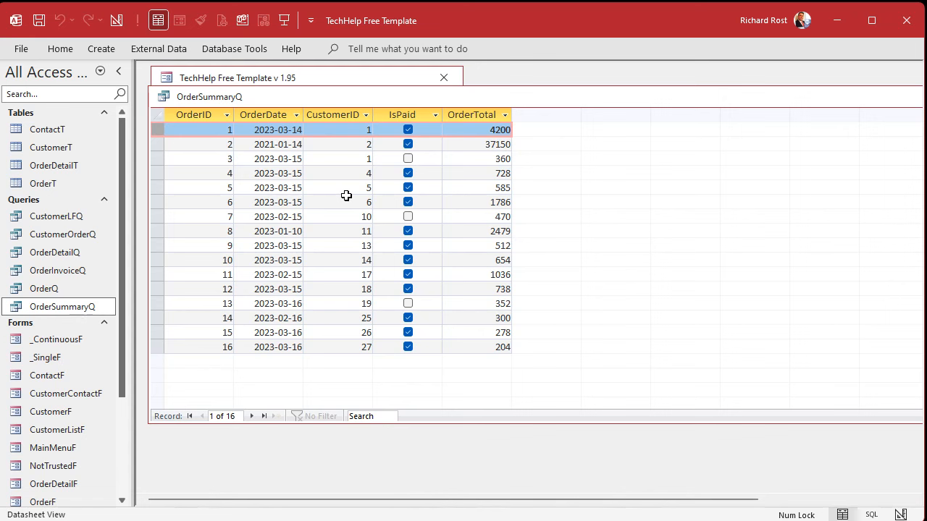
left_click(337, 115)
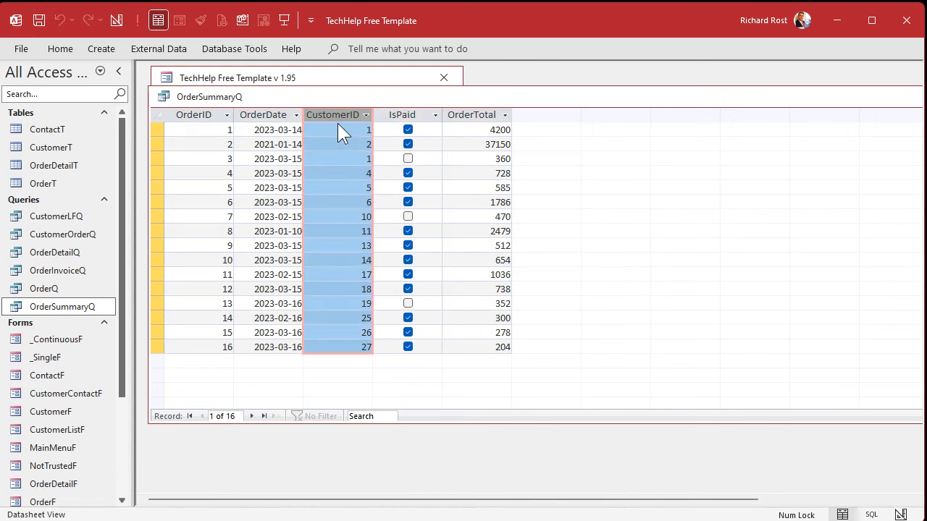
left_click(160, 130)
left_click(159, 159)
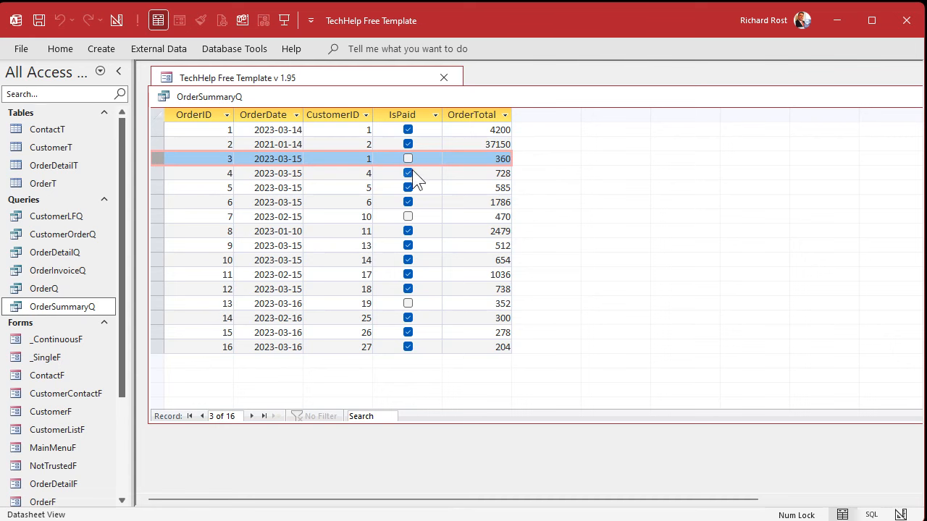
double_click(165, 99)
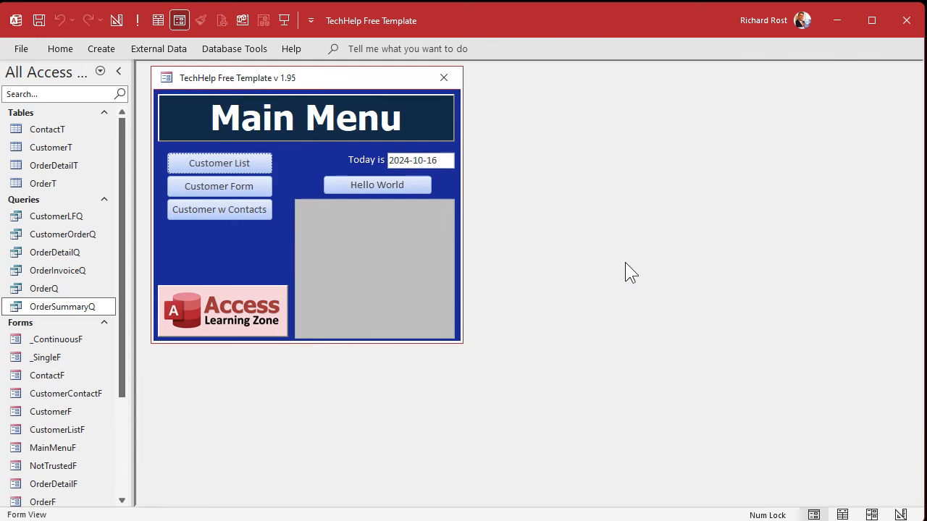
- Create a new query in Design View with OrderSummaryQ as its only source
left_click(101, 49)
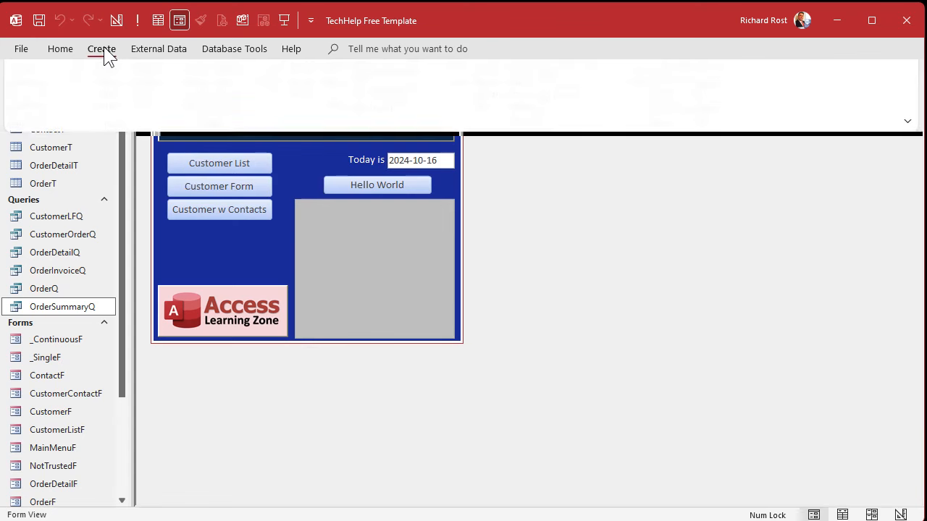
left_click(240, 100)
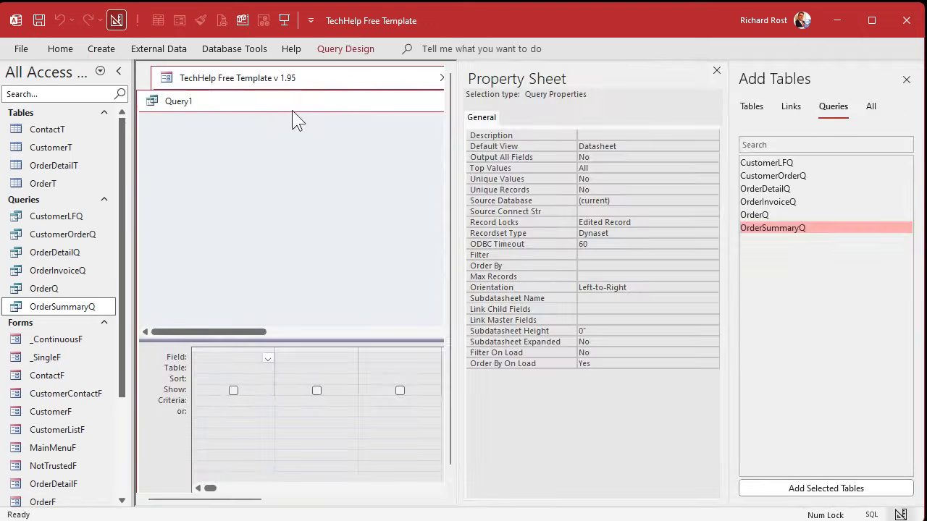
left_click(717, 70)
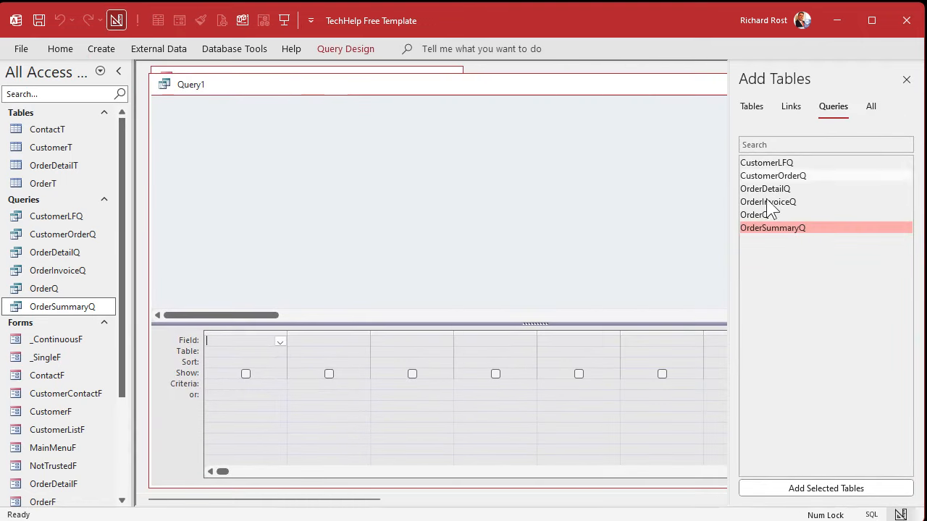
double_click(788, 227)
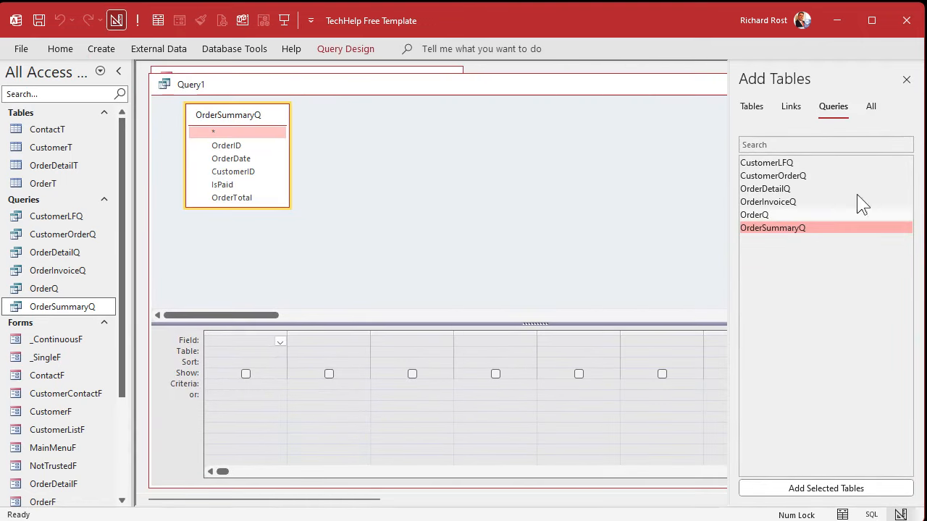
left_click(906, 79)
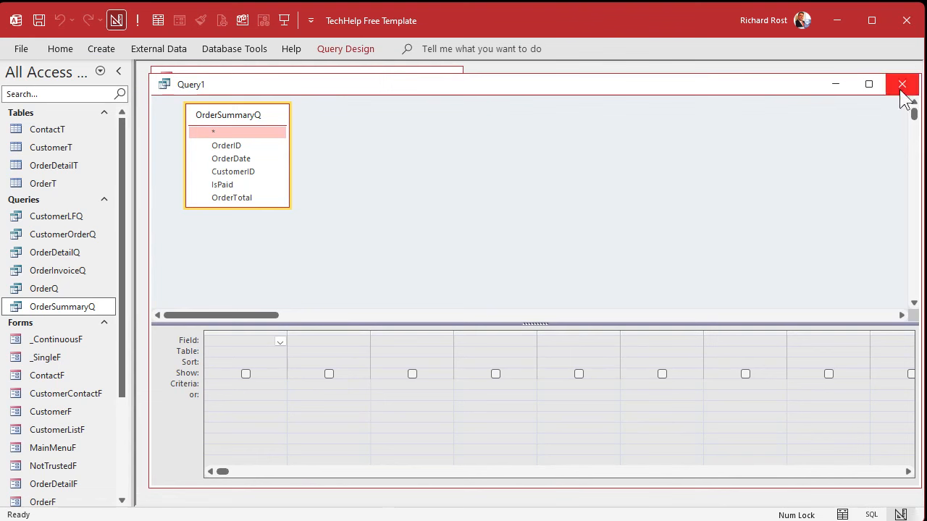
- Add the CustomerID, IsPaid and OrderTotal fields to the query and enlarge the OrderSummaryQ field list
double_click(239, 172)
left_click_drag(288, 208, 362, 308)
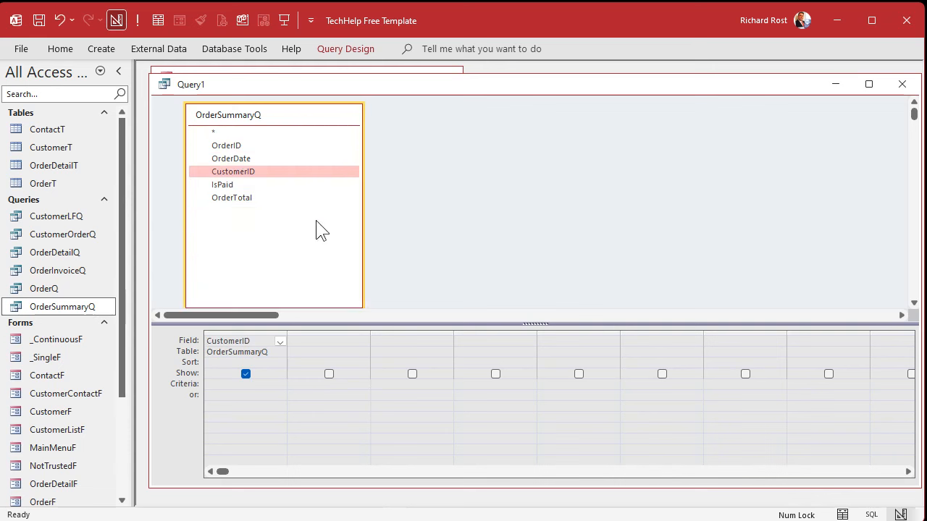
double_click(287, 185)
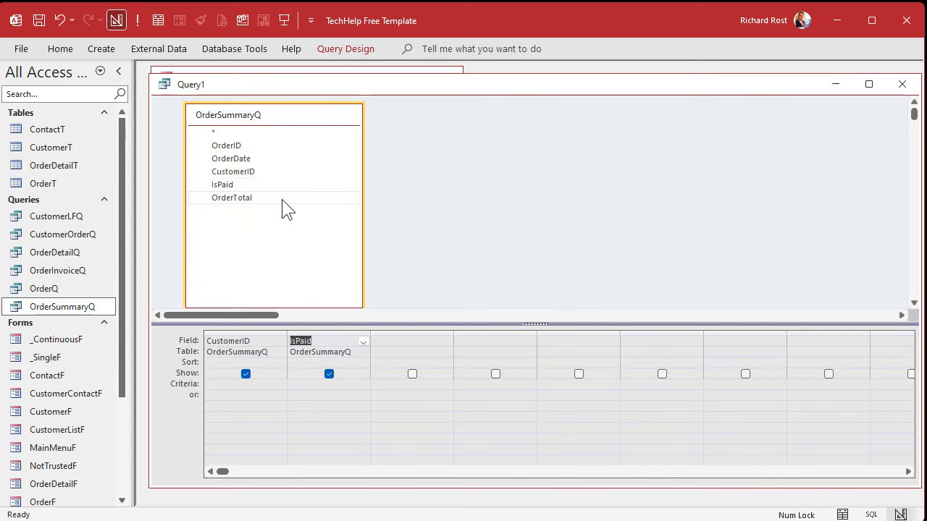
double_click(282, 200)
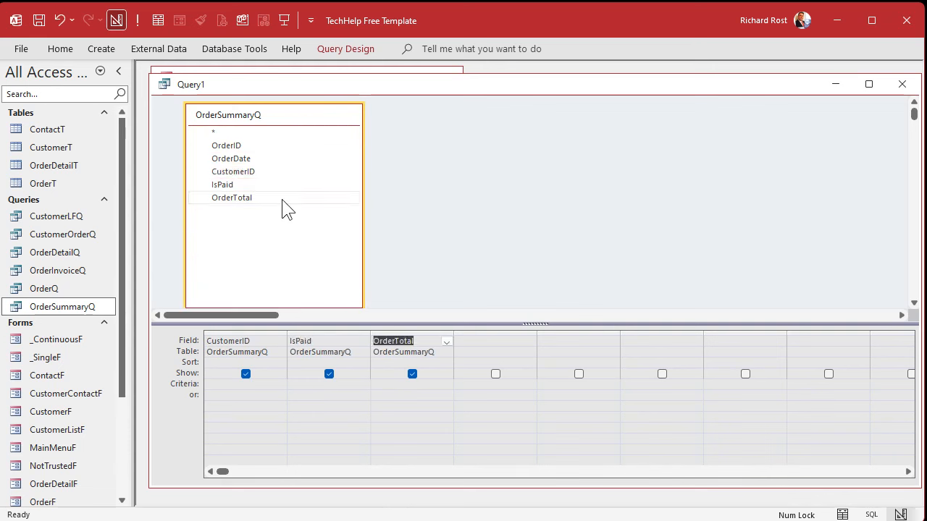
- Turn the query into a totals query that applies Sum to the OrderTotal field
left_click(351, 50)
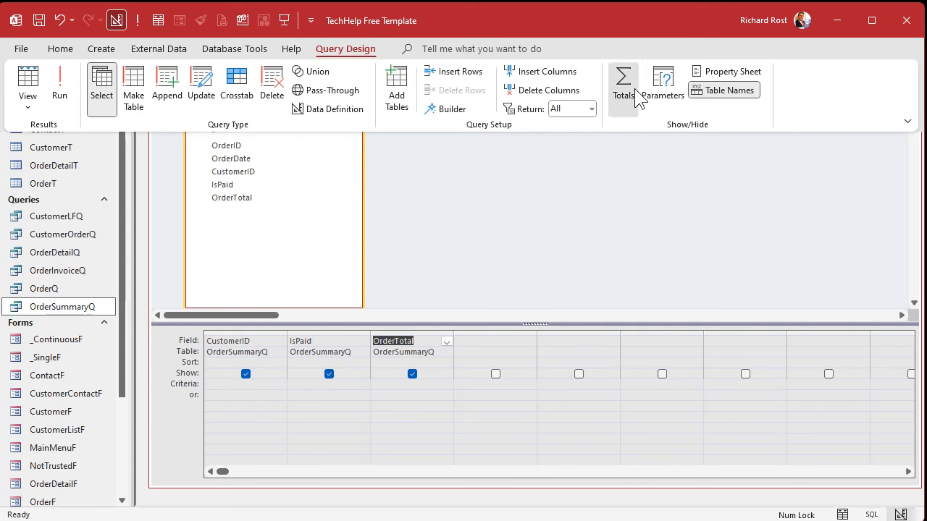
left_click(624, 85)
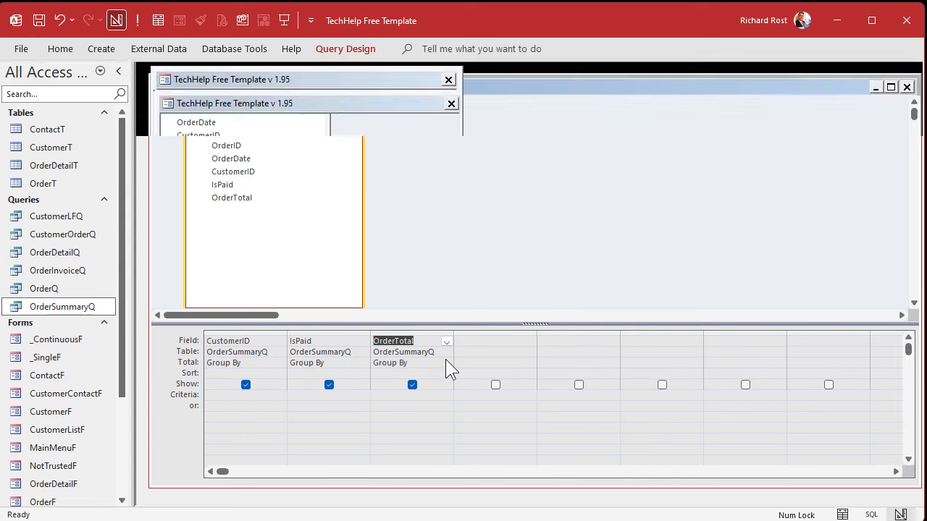
left_click(446, 363)
left_click(423, 384)
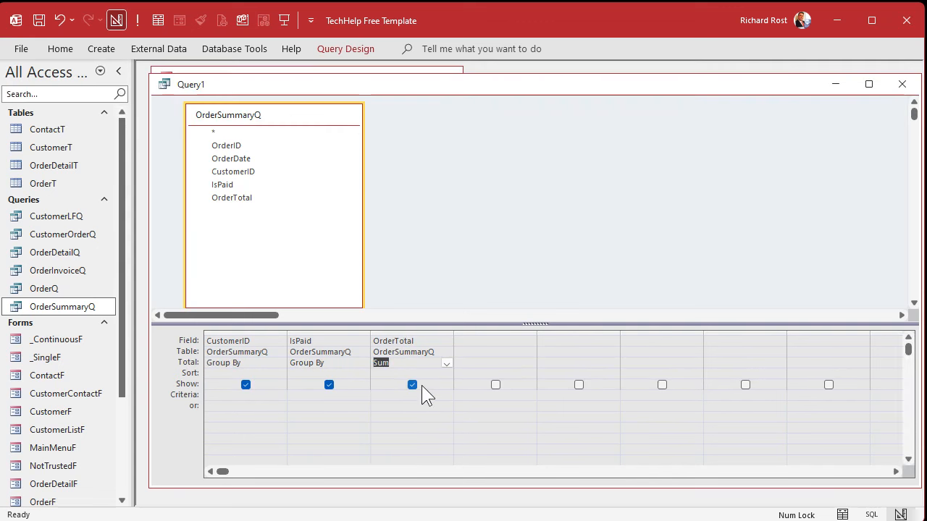
- Limit the query to paid orders with the criterion True on IsPaid and run it
left_click(317, 395)
type("True")
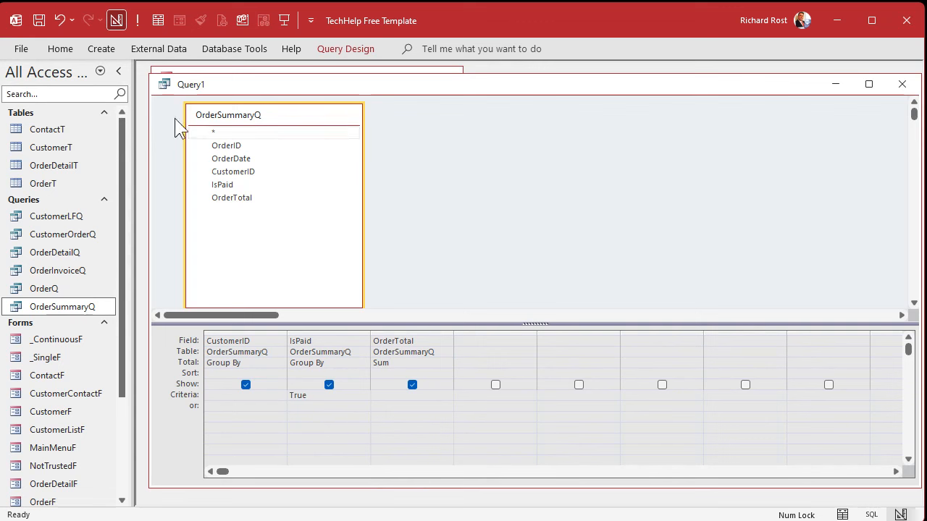
left_click(137, 20)
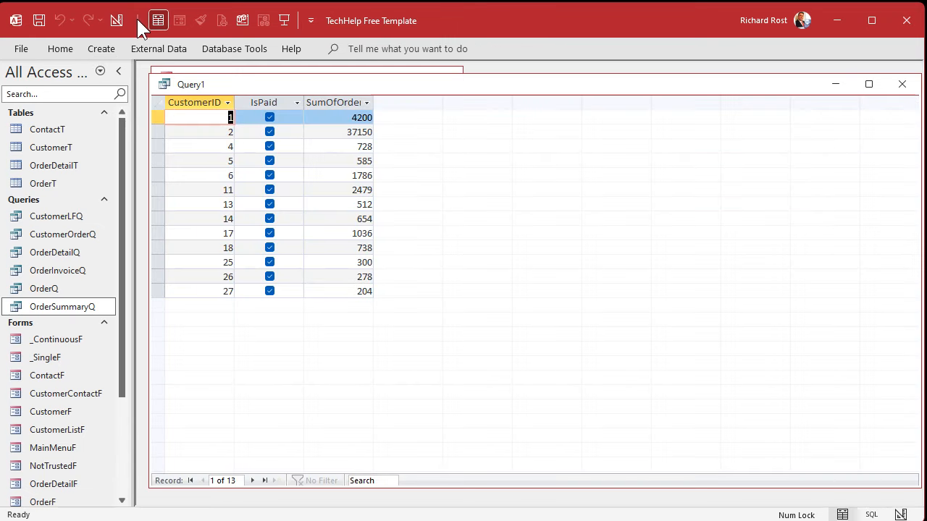
- Delete the IsPaid column from the query design, run the query, and return to Design View
left_click(118, 20)
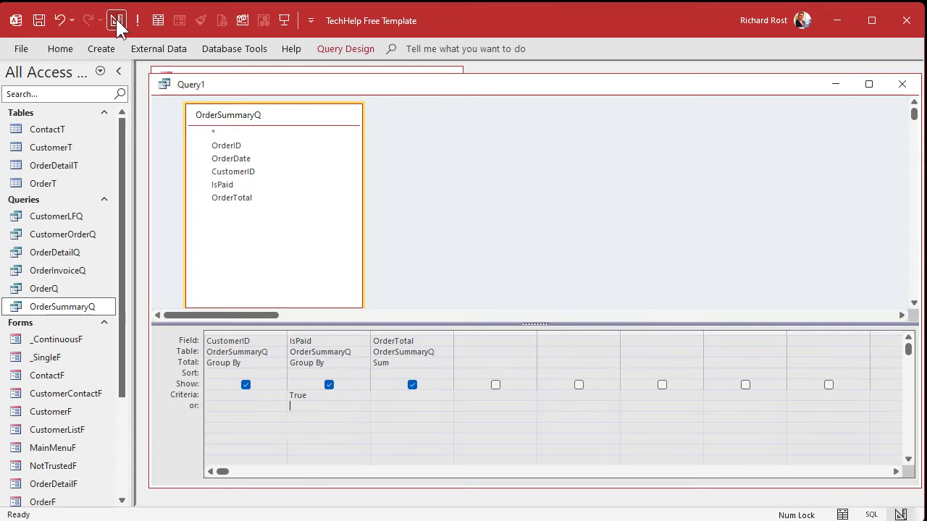
left_click(338, 336)
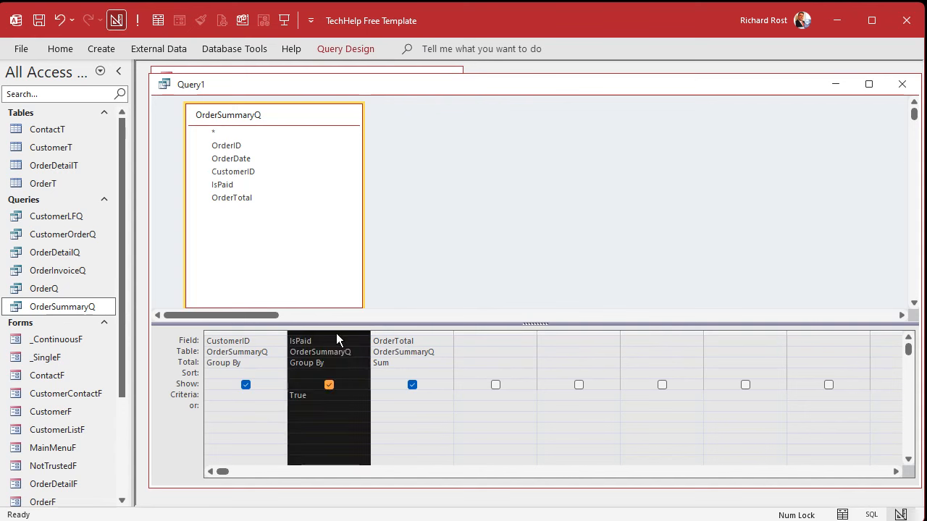
key("Delete")
left_click(493, 129)
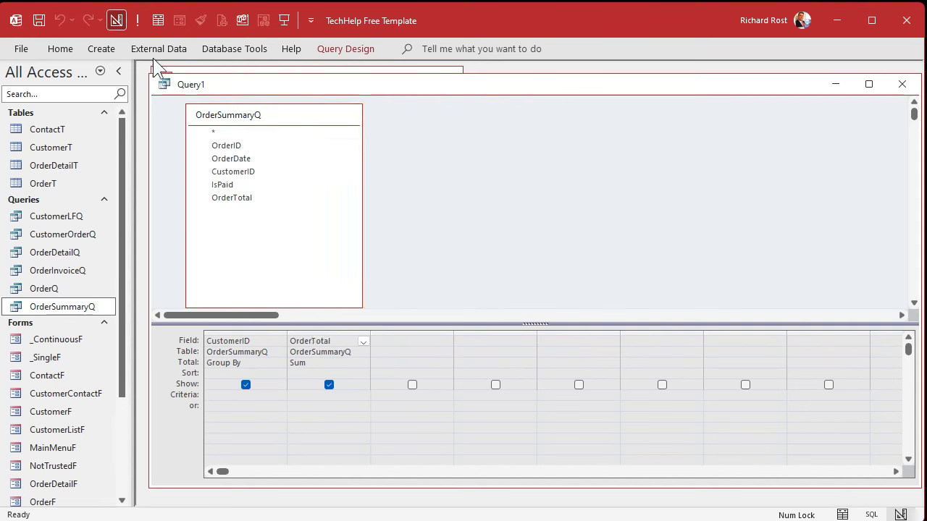
left_click(137, 20)
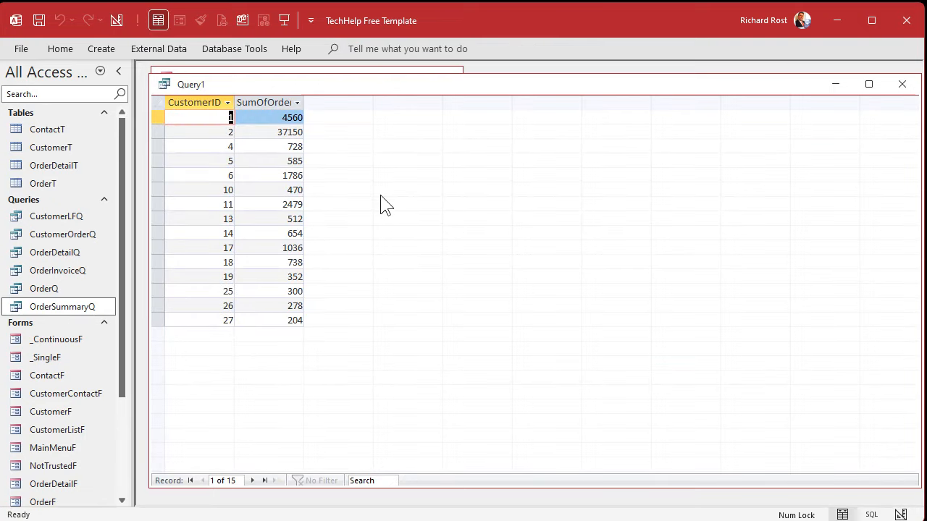
right_click(399, 87)
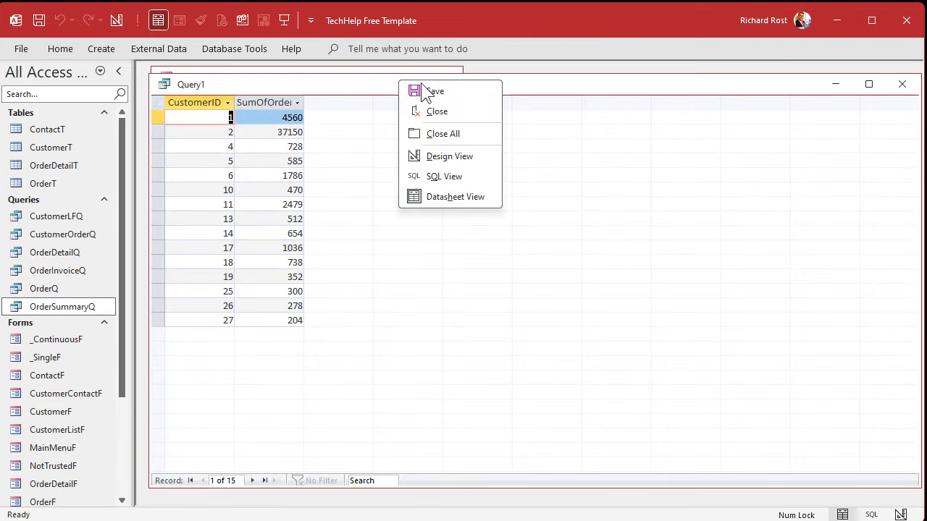
left_click(464, 154)
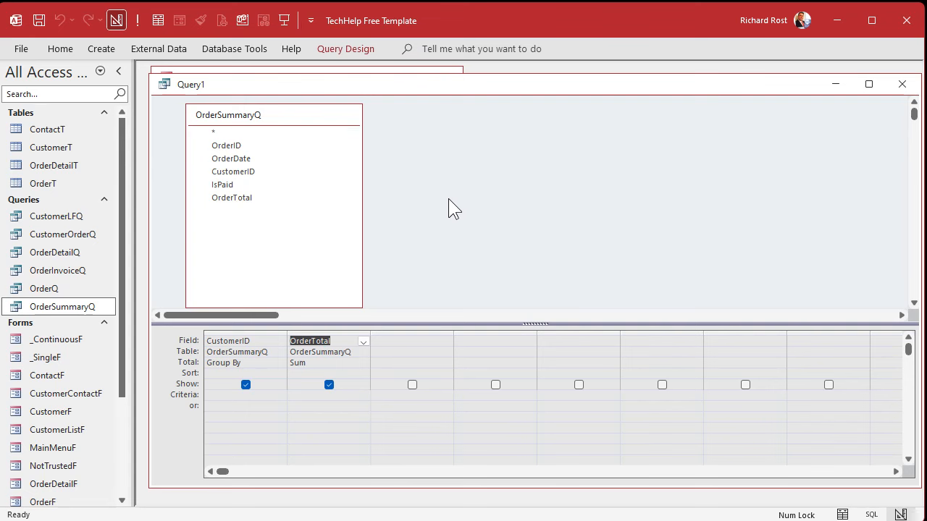
- Move the query window aside to view the Customer List form, close the list, and move the query window back
left_click_drag(424, 87, 462, 219)
left_click(216, 161)
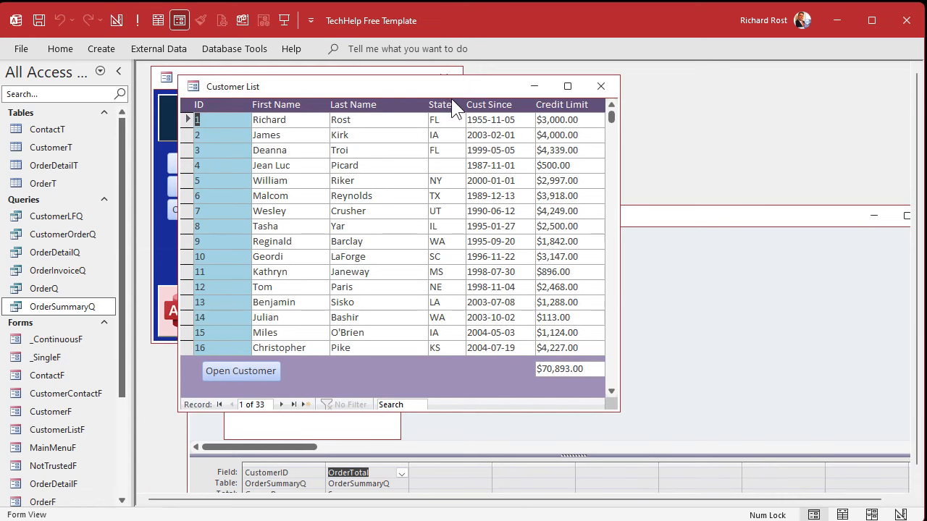
left_click(600, 87)
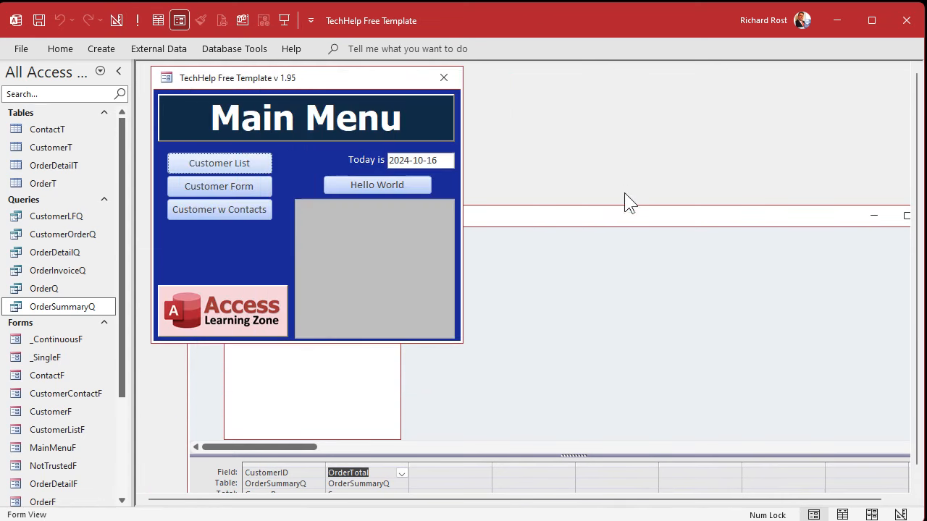
left_click_drag(625, 213, 591, 83)
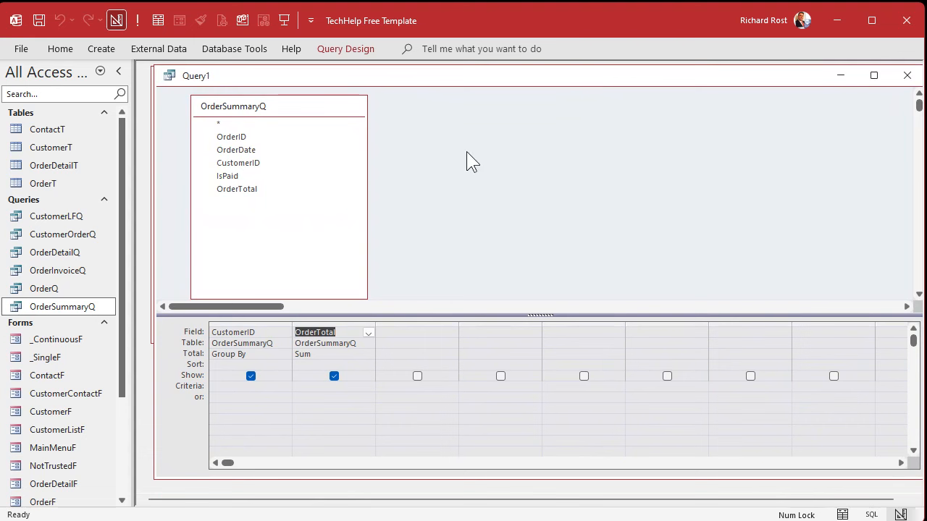
- Save the totals query as OrderSummaryByCustomerQ and close it
key("ctrl+s")
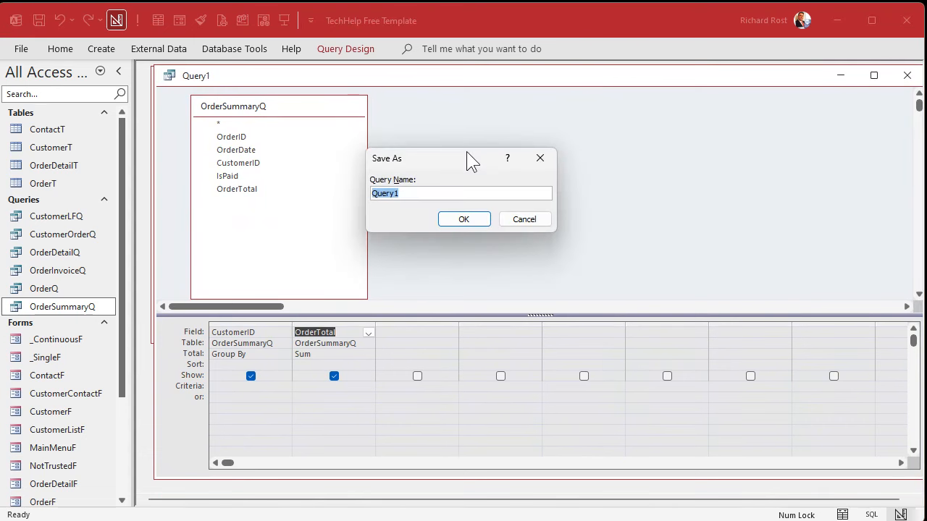
left_click_drag(433, 194, 336, 202)
type("OrderSummary")
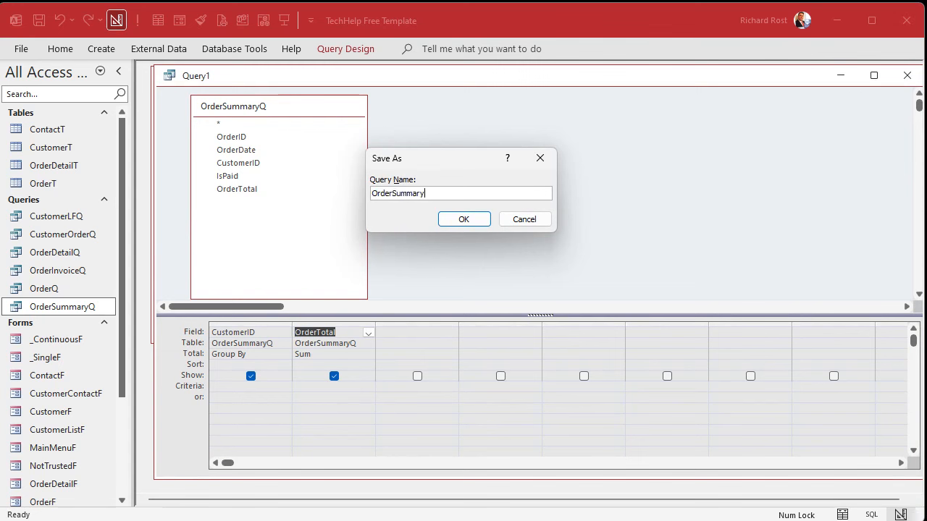
type("ByCustomerQ")
key("Return")
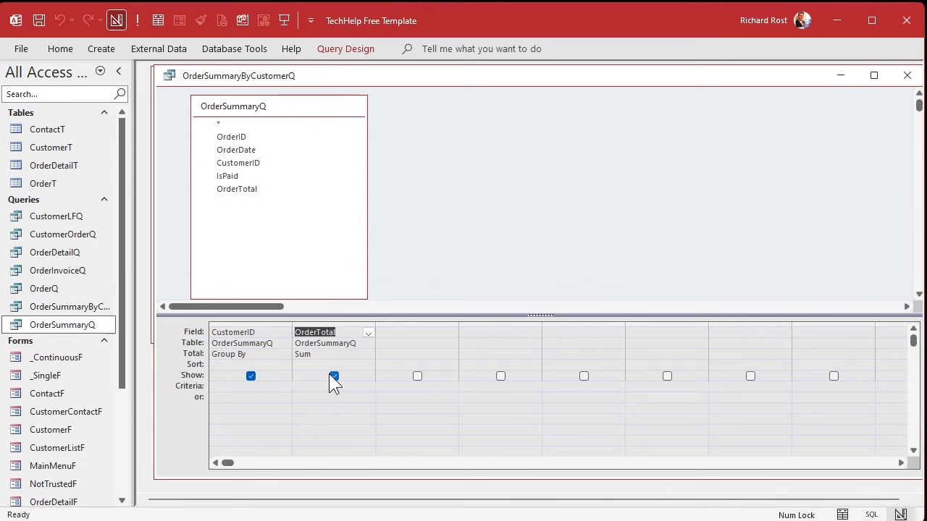
left_click(907, 75)
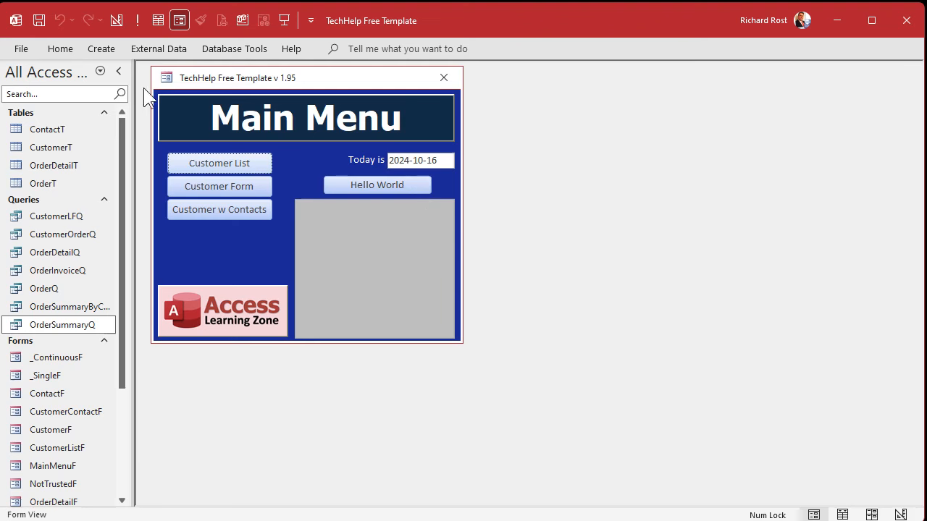
- Create a new query in Design View based on OrderSummaryByCustomerQ and the CustomerT table
left_click(102, 49)
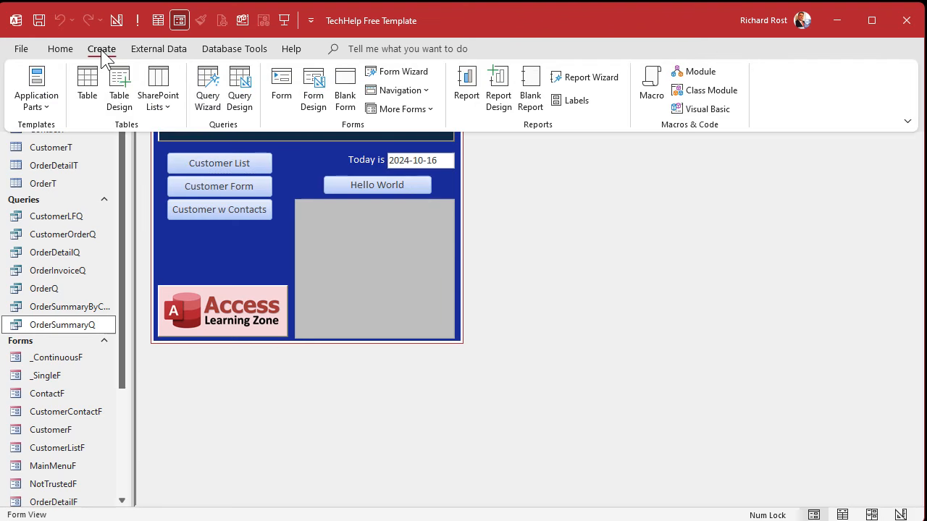
left_click(235, 98)
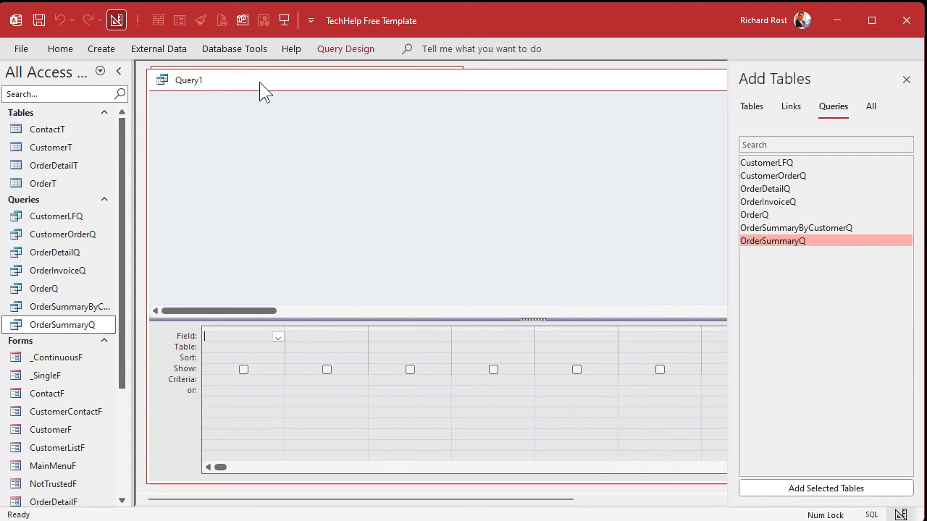
double_click(843, 229)
left_click(791, 109)
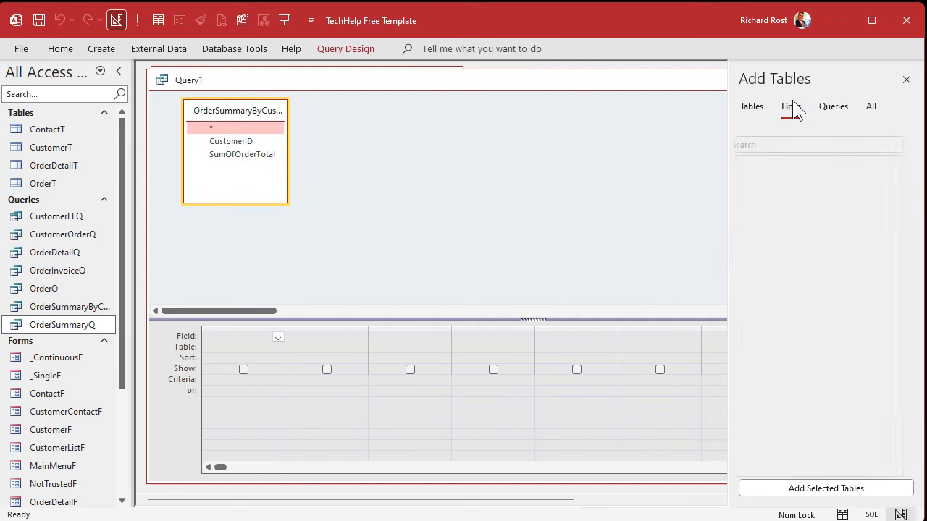
left_click_drag(42, 149, 338, 130)
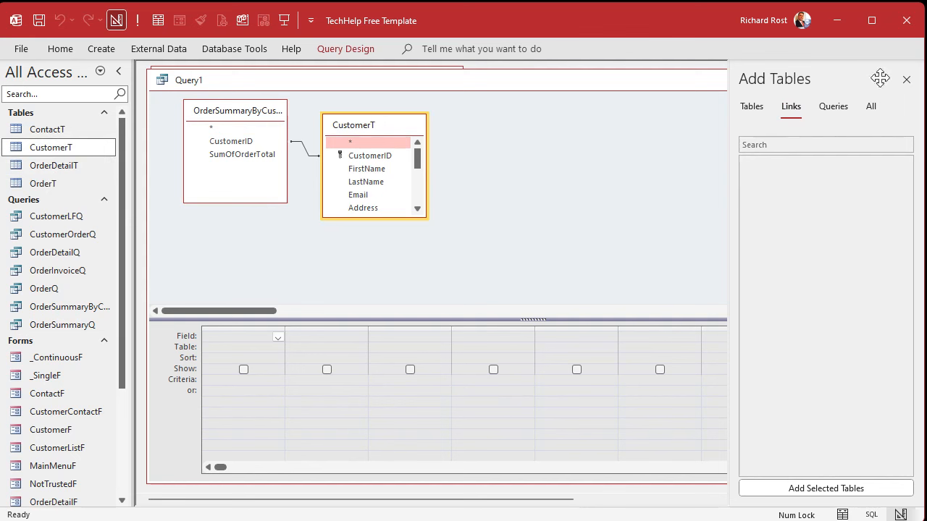
left_click(906, 80)
- Rearrange the query's field lists so CustomerT sits to the left of OrderSummaryByCustomerQ
left_click_drag(397, 131, 238, 158)
left_click_drag(244, 120, 436, 129)
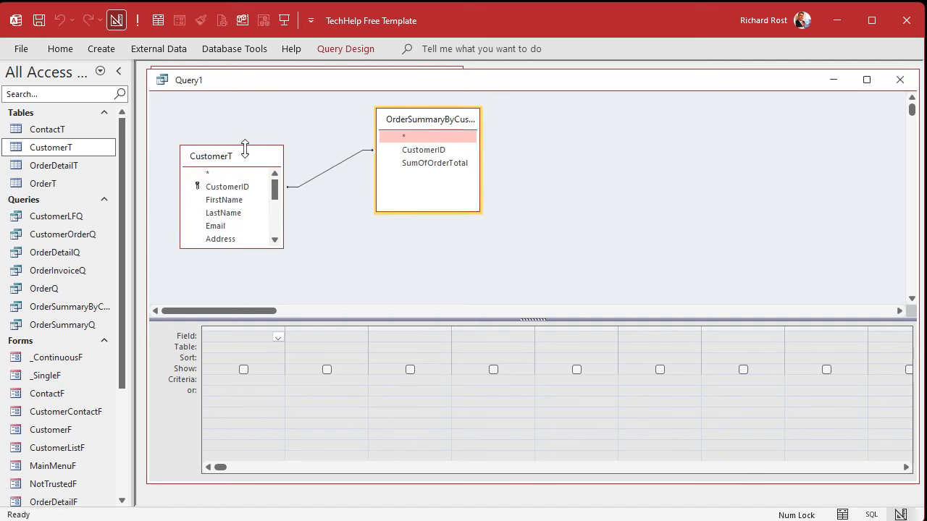
left_click_drag(244, 148, 241, 110)
left_click(407, 139)
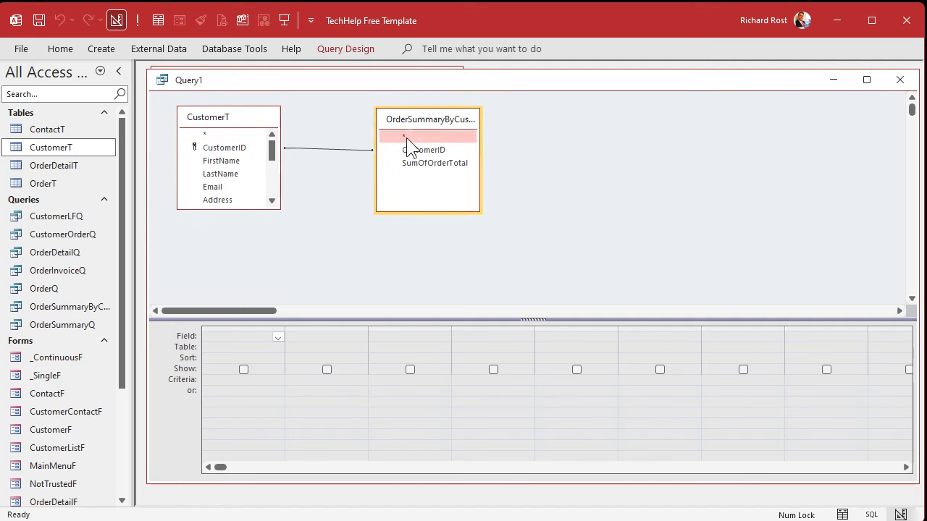
left_click_drag(407, 143, 405, 160)
- Add CustomerID, FirstName and LastName from CustomerT and SumOfOrderTotal from OrderSummaryByCustomerQ to the query grid
double_click(226, 149)
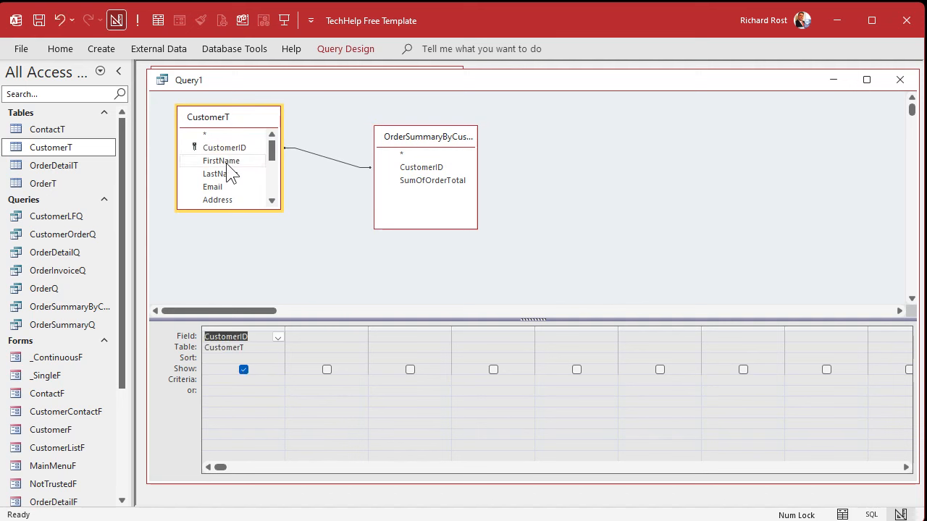
double_click(226, 161)
double_click(226, 174)
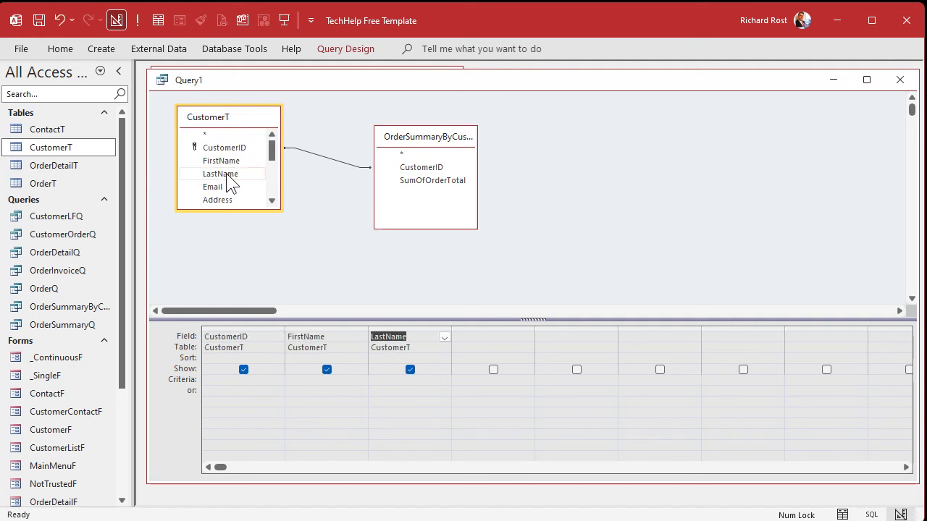
double_click(443, 181)
- Widen the SumOfOrderTotal column and give the field the alias Worth
left_click_drag(532, 328, 637, 331)
left_click(488, 338)
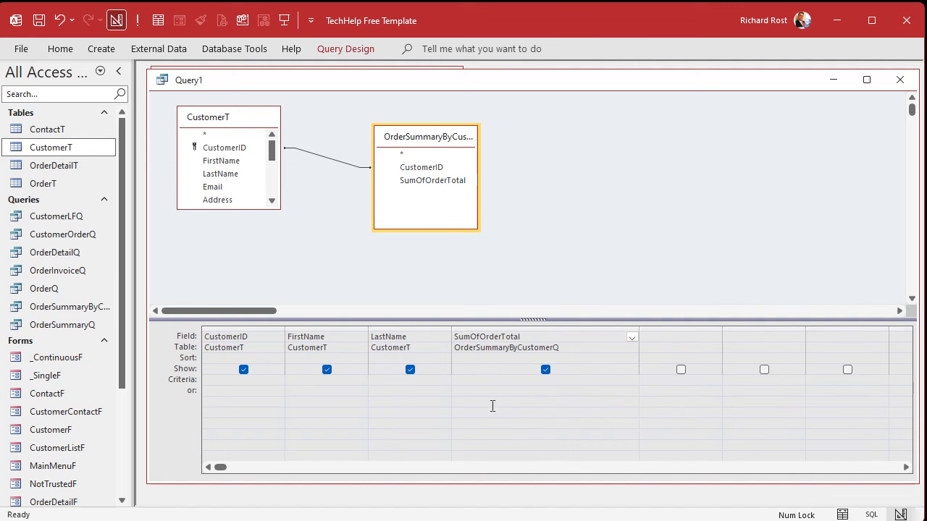
type("Worth:")
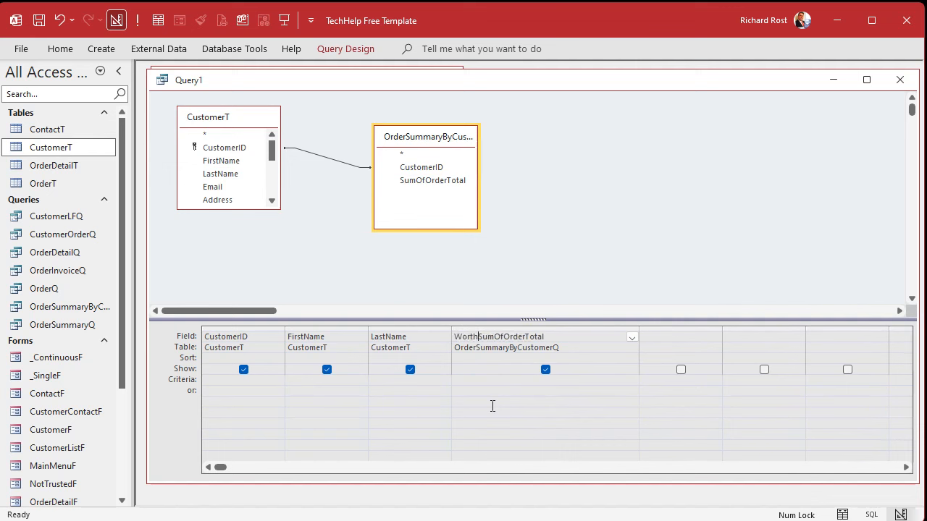
key("shift+F2")
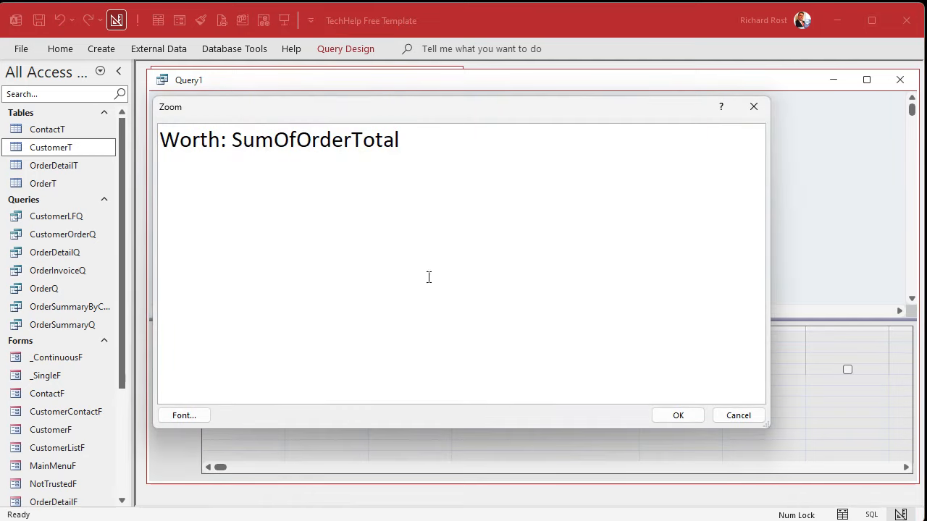
left_click(671, 417)
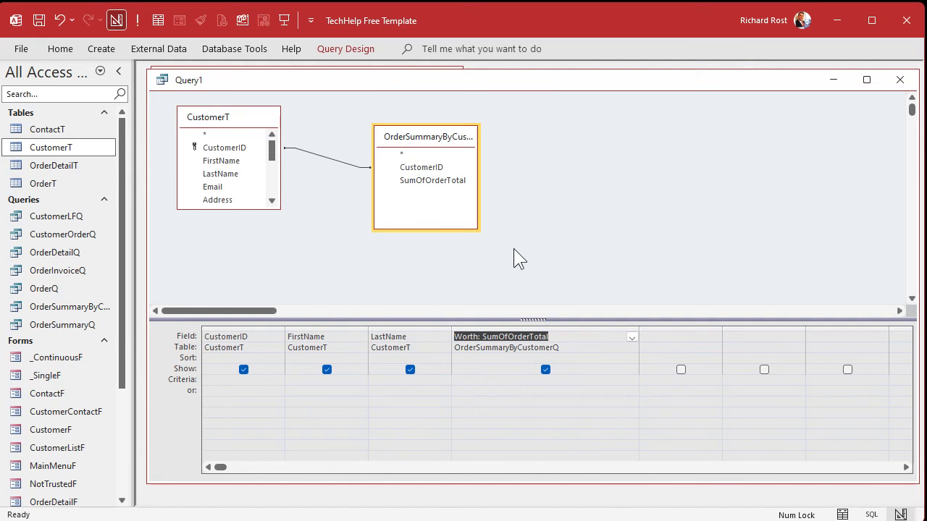
left_click(600, 197)
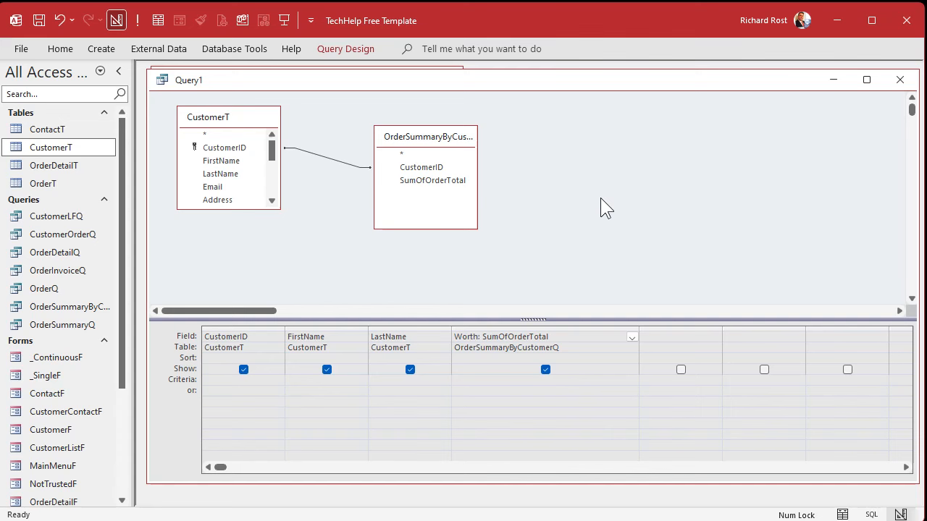
- Change the join to include all CustomerT records and only the matching records from OrderSummaryByCustomerQ
double_click(327, 160)
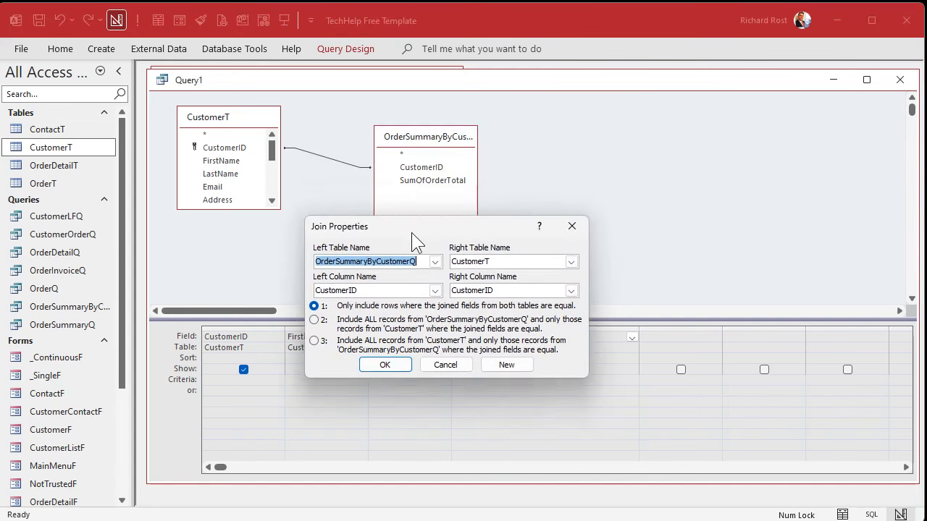
left_click_drag(412, 232, 408, 217)
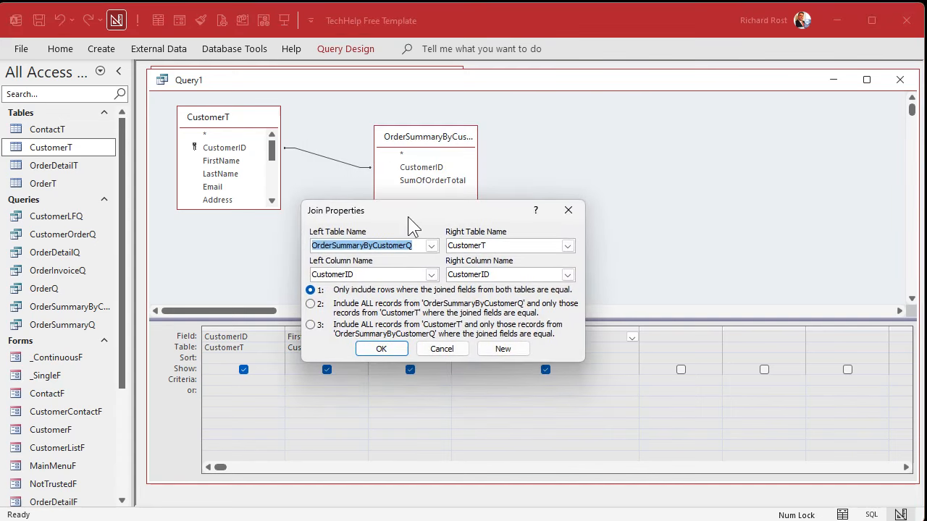
left_click(311, 326)
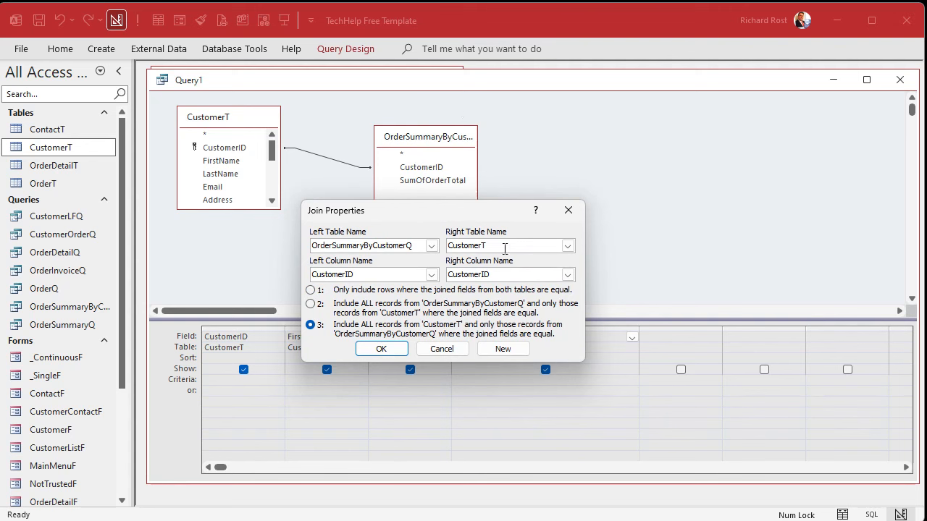
left_click(383, 349)
left_click(534, 190)
- Run the query, look through each customer's Worth value, and return to Design View
left_click(137, 19)
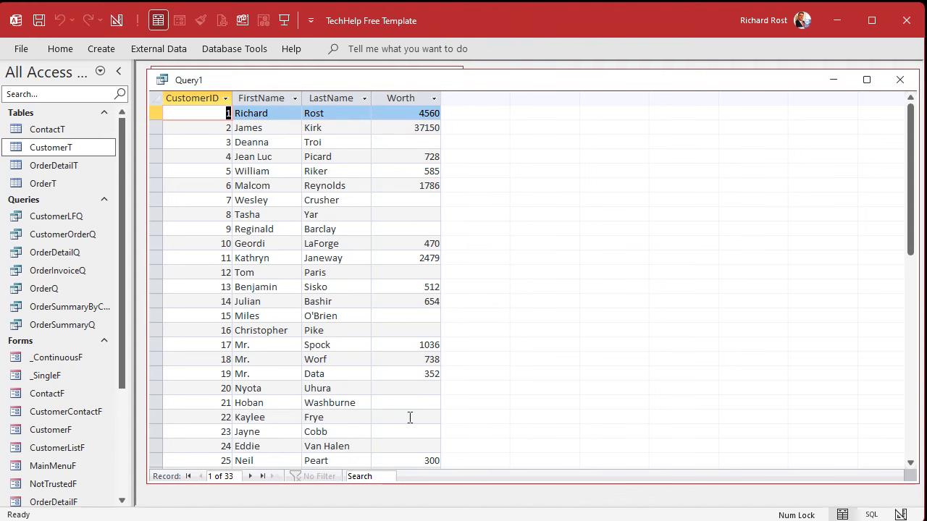
scroll(403, 262, "down", 4)
scroll(409, 244, "up", 1)
scroll(409, 243, "up", 3)
left_click(115, 20)
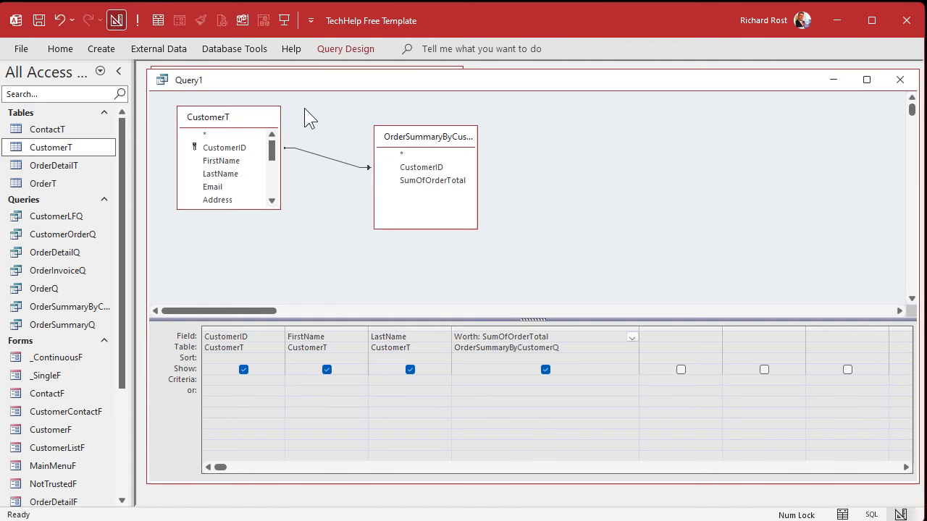
- Save the query as CustomerWorthQ, view its datasheet, and close it
key("ctrl+s")
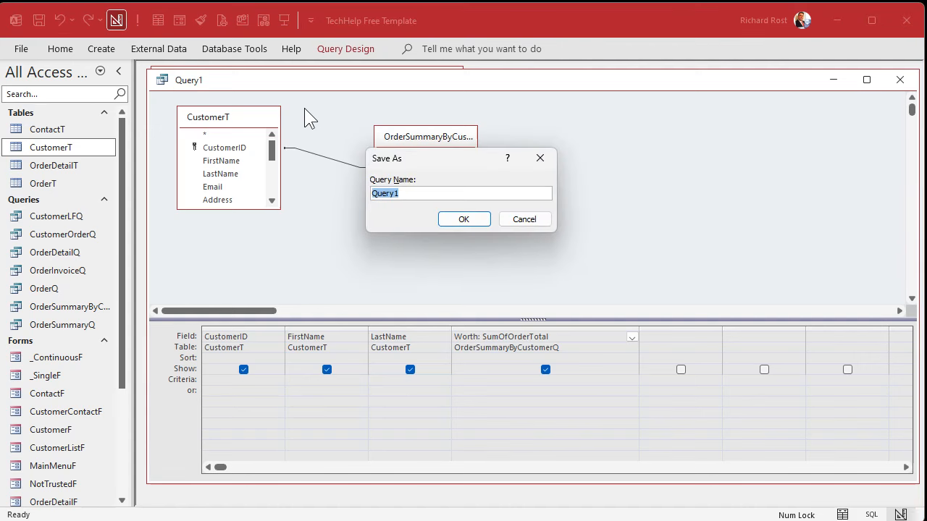
type("CustomerWorthQ")
key("Return")
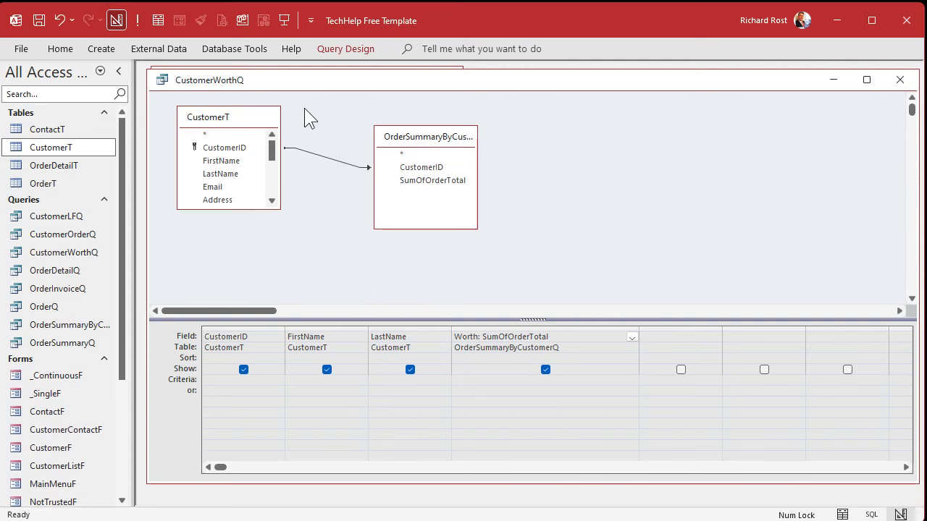
left_click(158, 20)
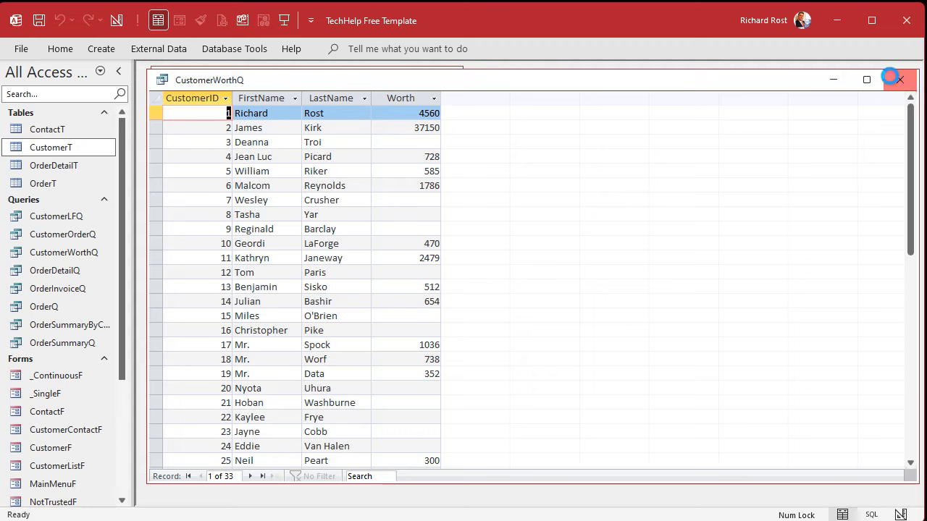
left_click(897, 80)
- Open the Customer List form in Design View, widen its window, and delete the State and Cust Since columns
left_click(210, 161)
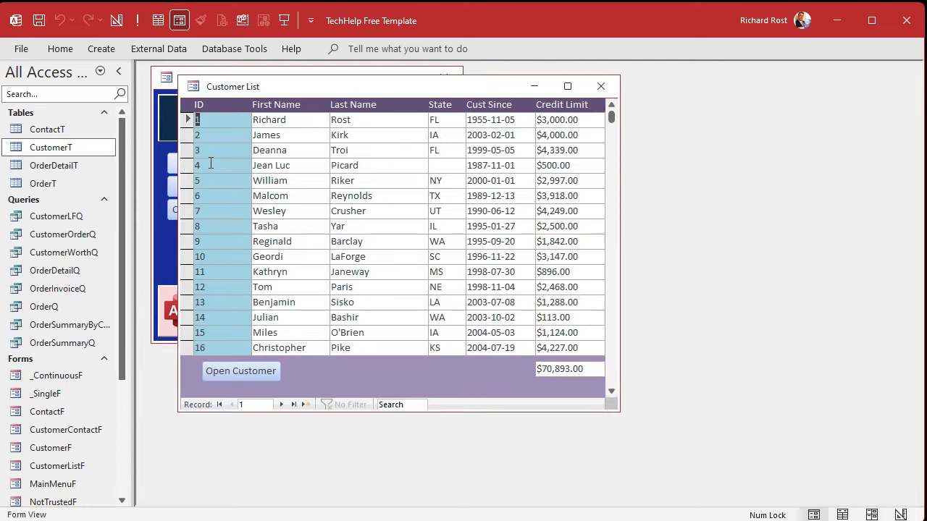
right_click(392, 87)
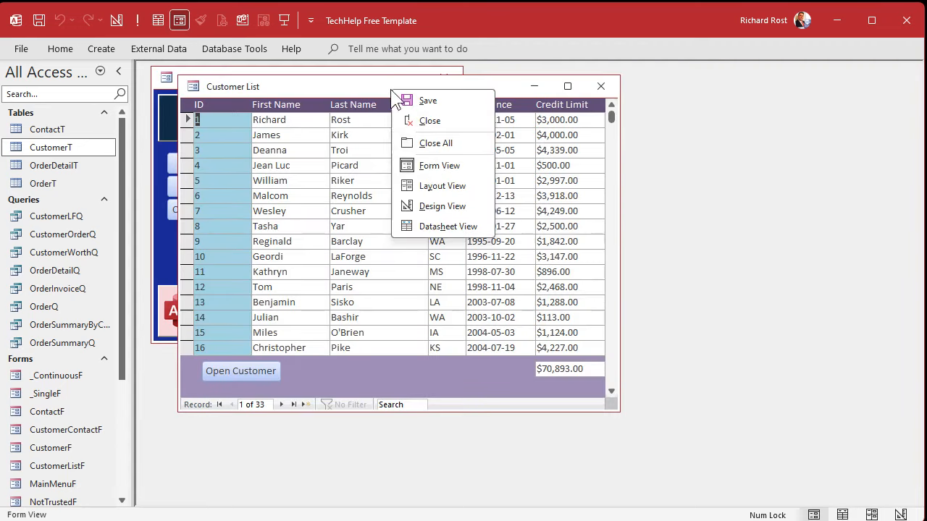
left_click(431, 205)
left_click_drag(621, 230, 726, 217)
left_click_drag(450, 107, 593, 106)
key("Delete")
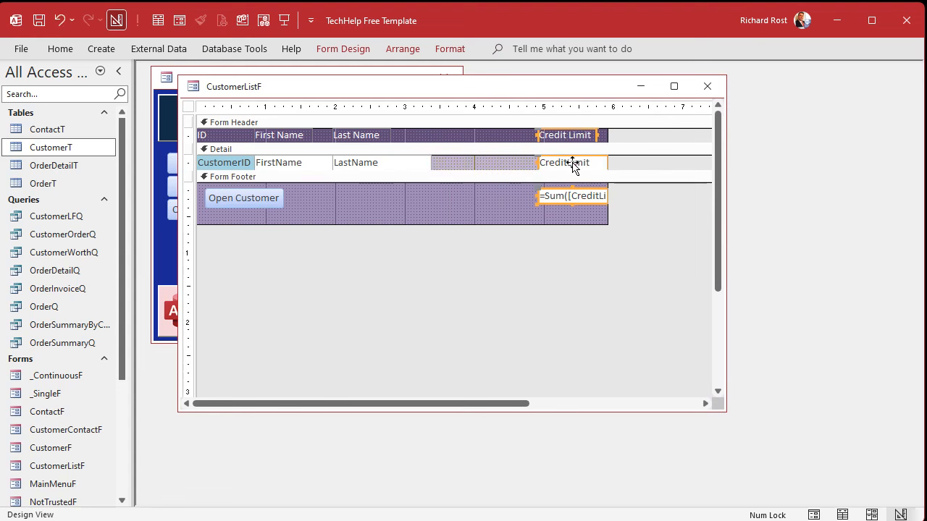
- Move the Credit Limit label, field and footer total next to the LastName column and narrow the form to fit
left_click_drag(571, 160, 465, 166)
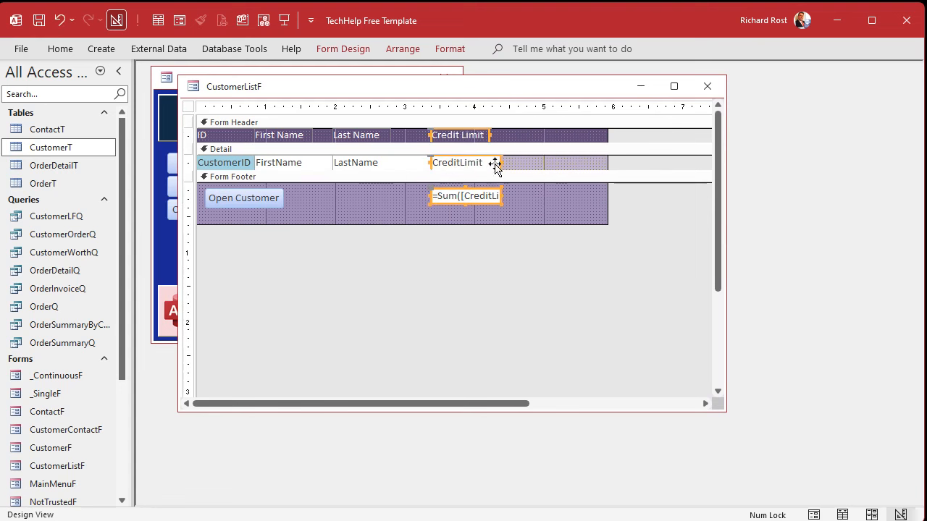
left_click_drag(606, 159, 509, 159)
left_click(389, 207)
- Set the form's Record Source to CustomerWorthQ
double_click(188, 108)
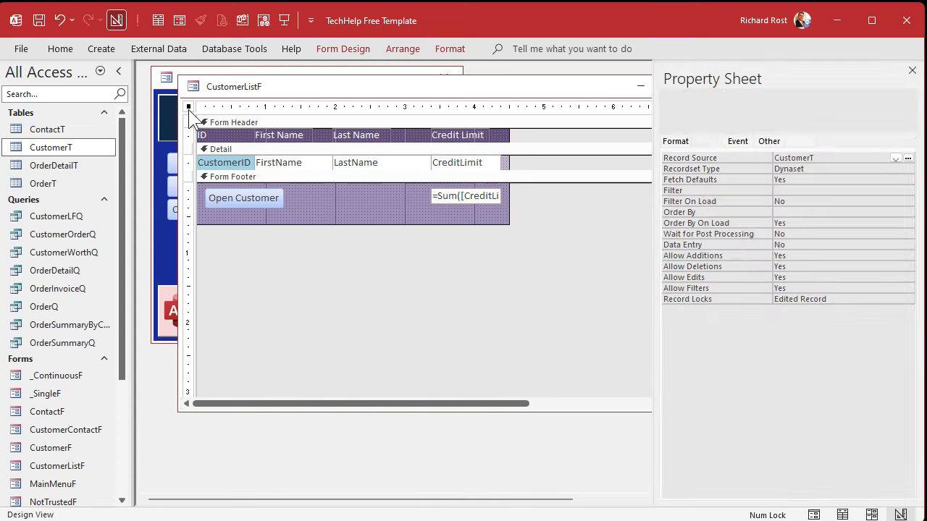
left_click(896, 157)
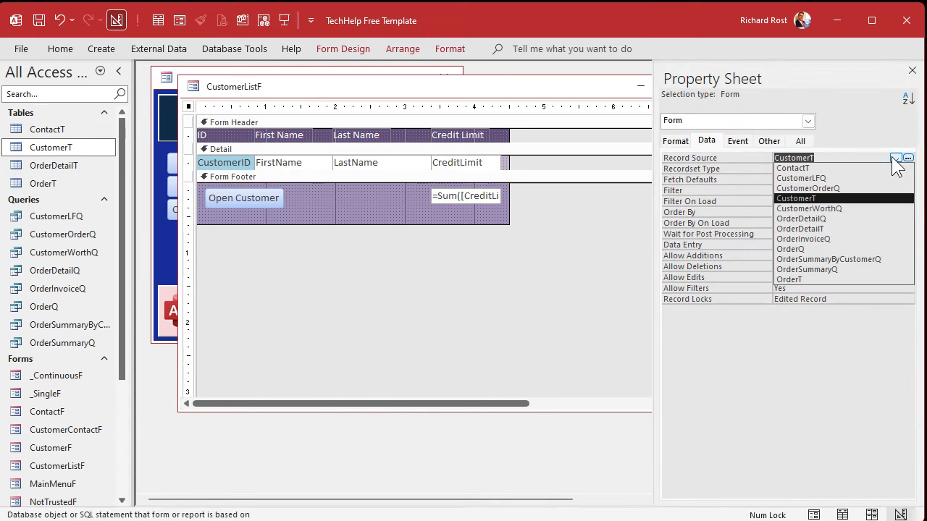
left_click(857, 209)
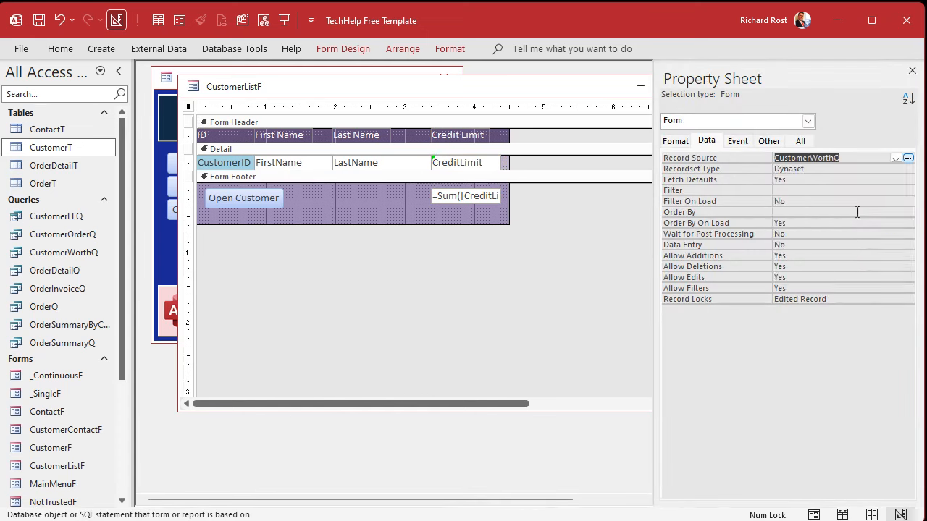
- Bind the CreditLimit text box in the Detail section to the Worth field and rename the control Worth
left_click(390, 205)
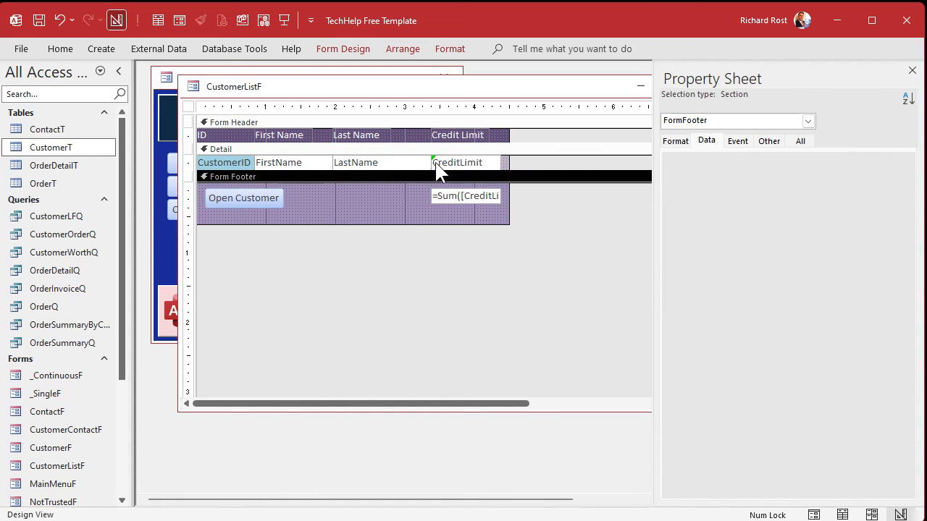
left_click(453, 166)
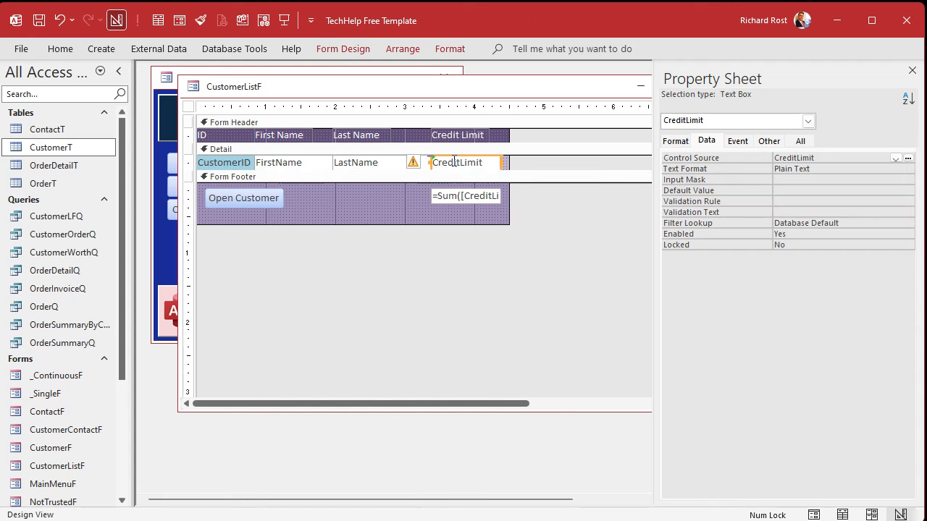
left_click(896, 158)
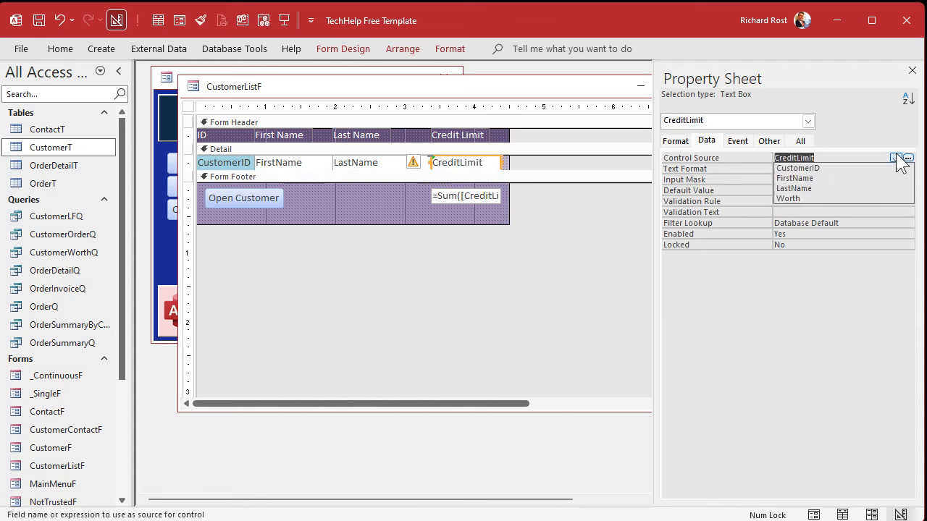
left_click(859, 198)
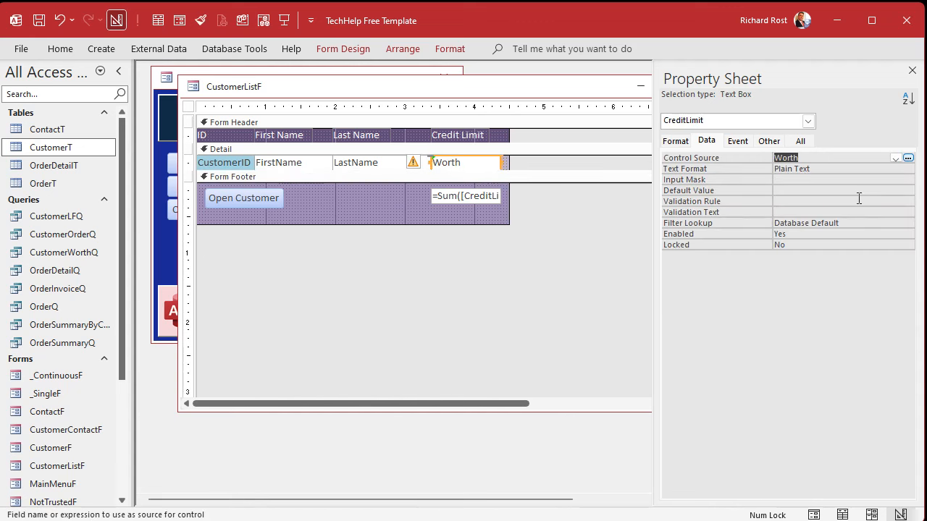
left_click(808, 142)
left_click(821, 160)
left_click(761, 157)
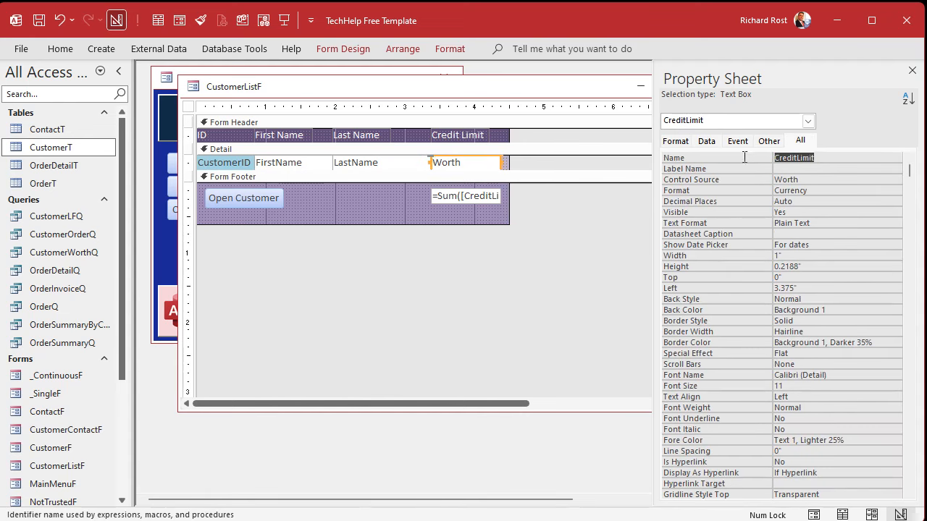
type("Worth")
left_click(794, 180)
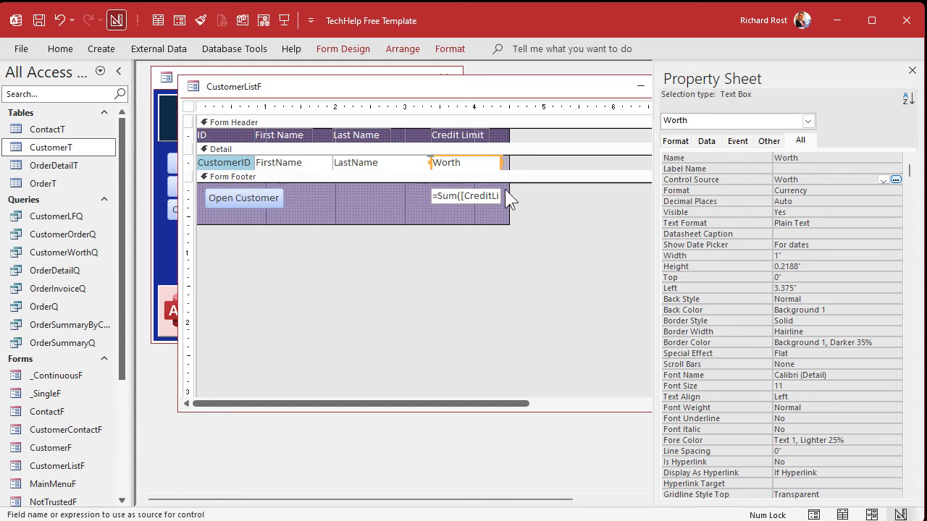
- Change the footer total's Control Source to =Sum([Worth]) and name the text box SumWorth
left_click(482, 196)
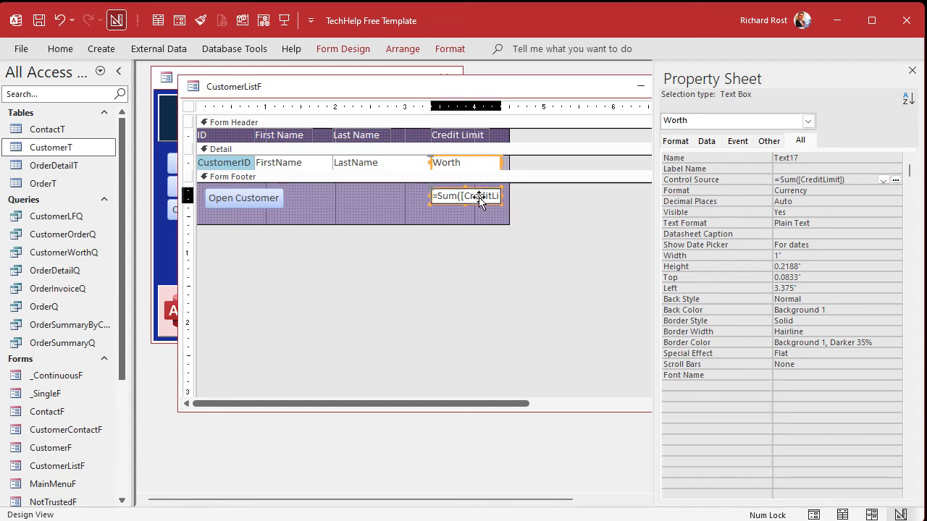
double_click(826, 180)
type("Worth")
left_click(737, 160)
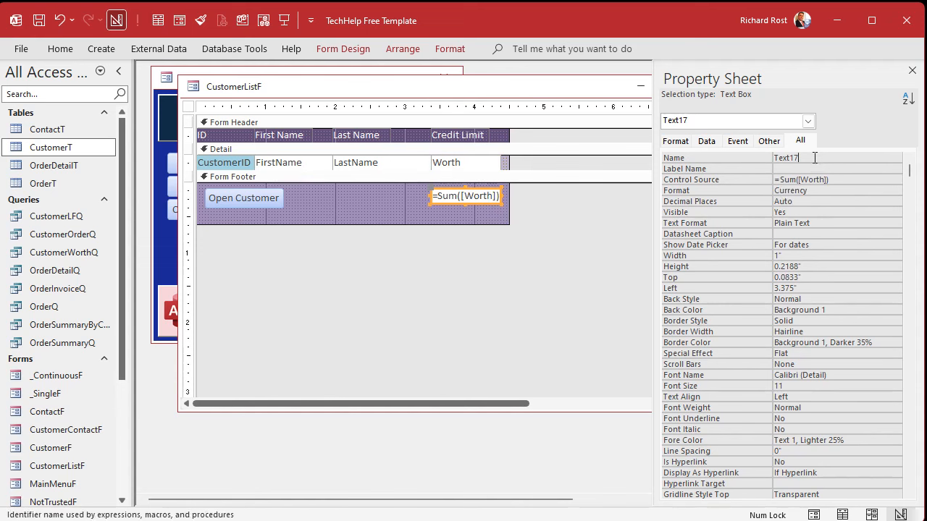
type("SumWorth")
key("Tab")
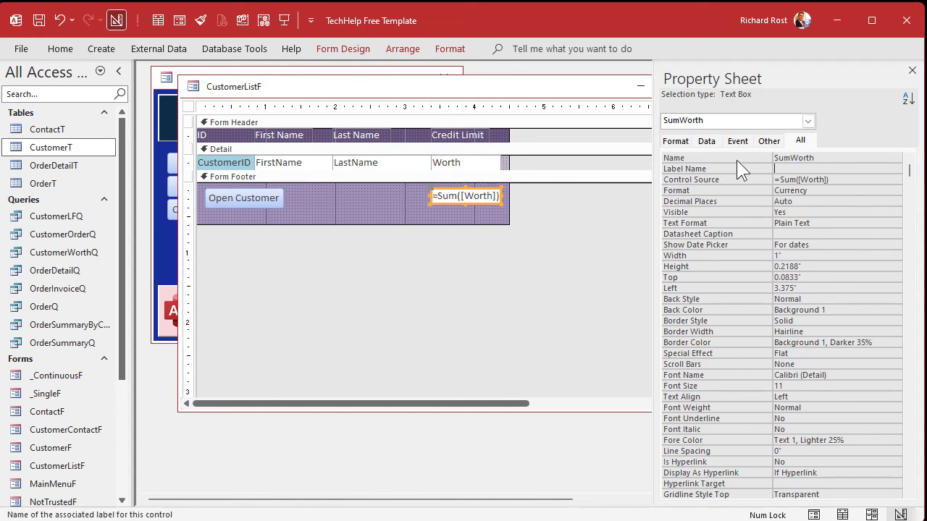
- Change the Credit Limit header label's caption to Worth and shorten the form footer to about 0.46 inches
left_click(467, 139)
left_click(484, 136)
left_click_drag(484, 136, 402, 145)
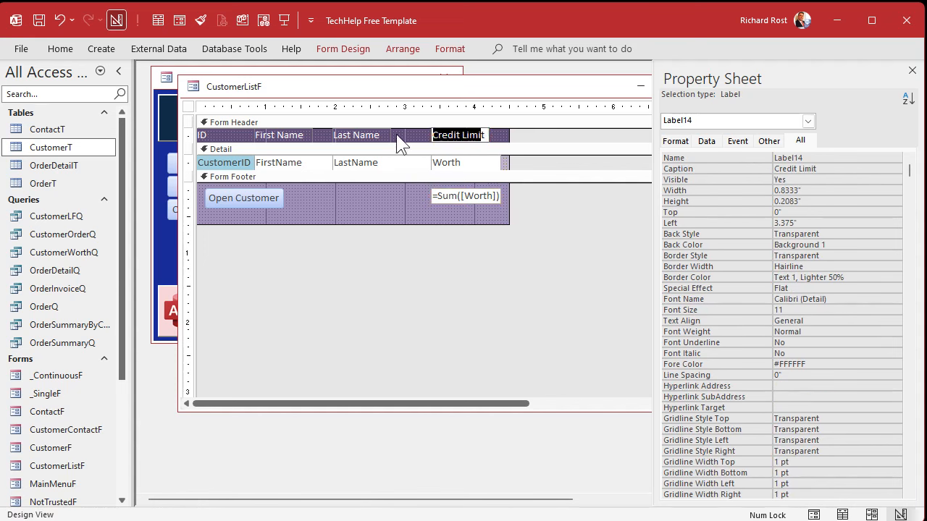
type("Worth")
key("Return")
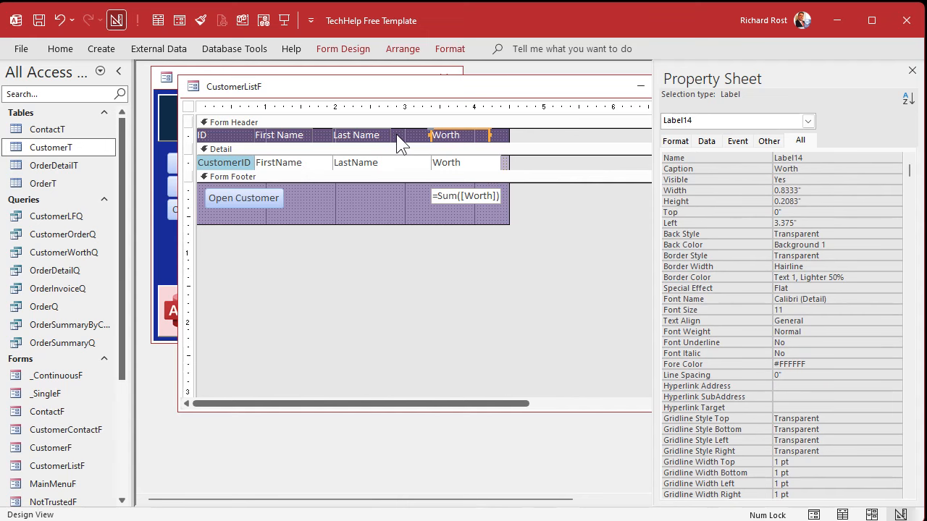
left_click(393, 196)
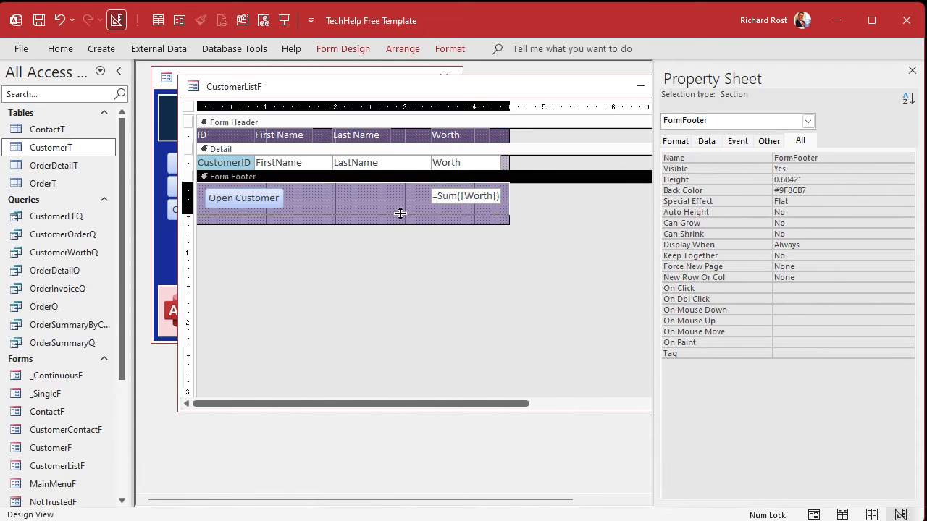
left_click_drag(404, 214, 395, 212)
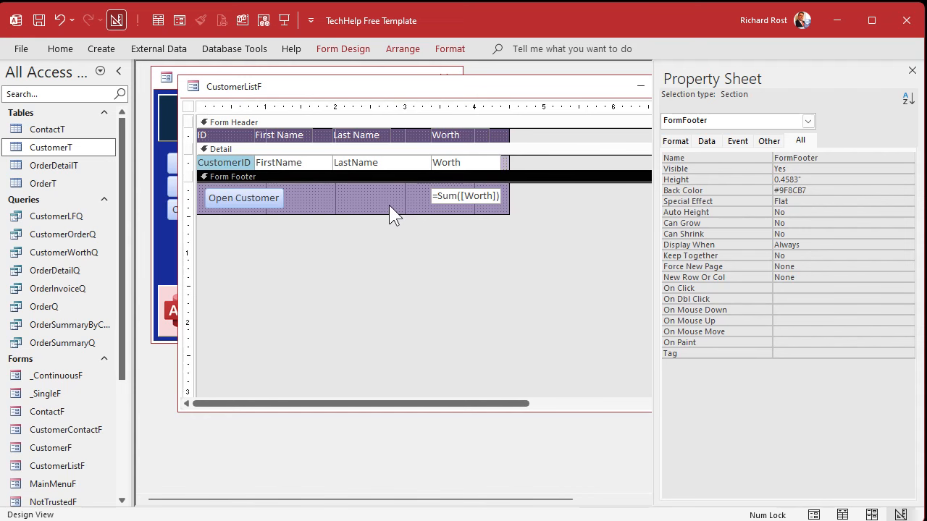
- Close the property sheet and the form's design, and reopen the Customer List from the Main Menu
left_click(912, 71)
left_click(708, 86)
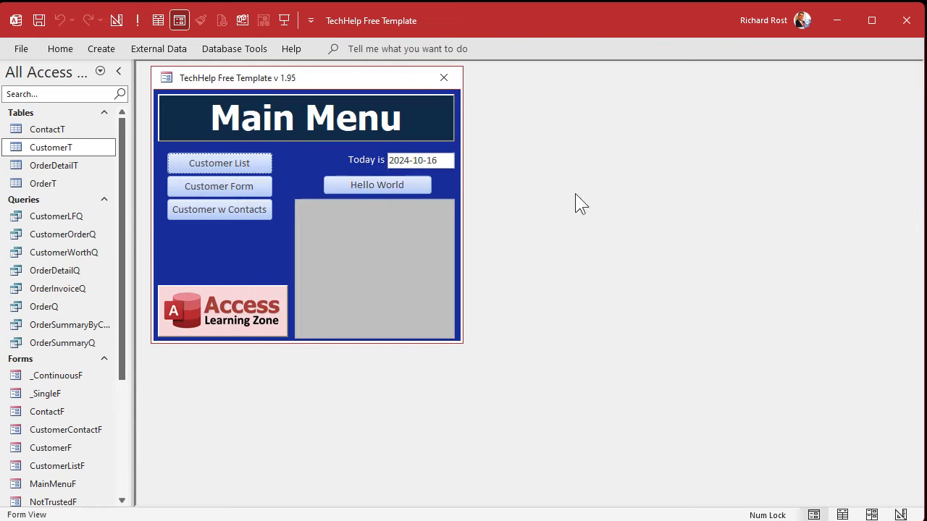
left_click(254, 165)
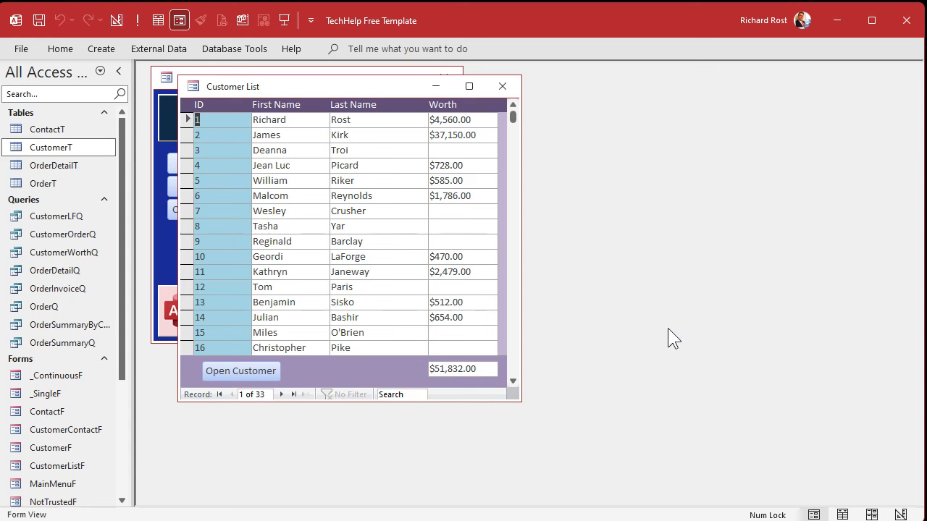